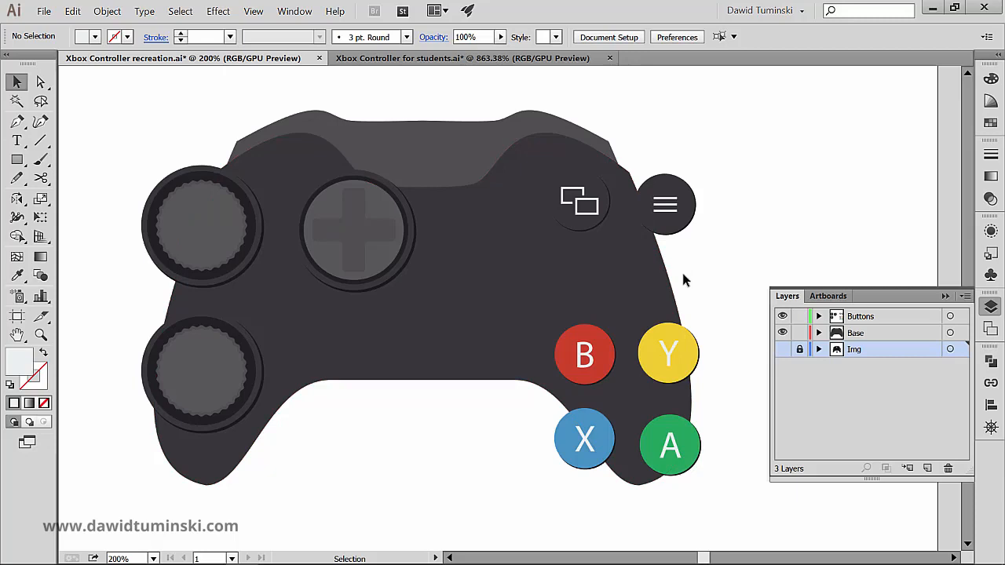
# - Hide the Base layer to reveal the reference image and move the D-pad button clear, onto the reference's cable plug
pyautogui.click(781, 349)
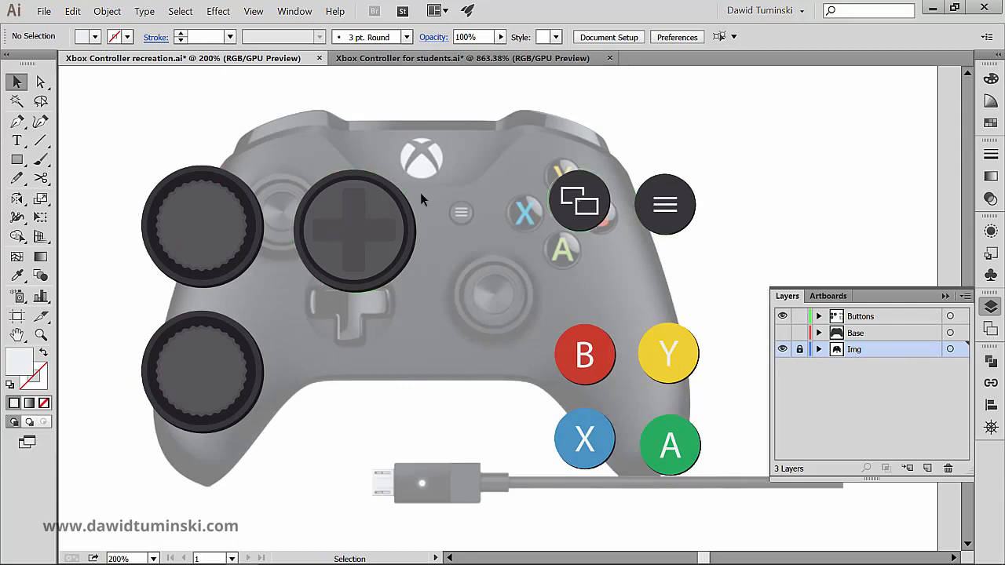
pyautogui.click(200, 233)
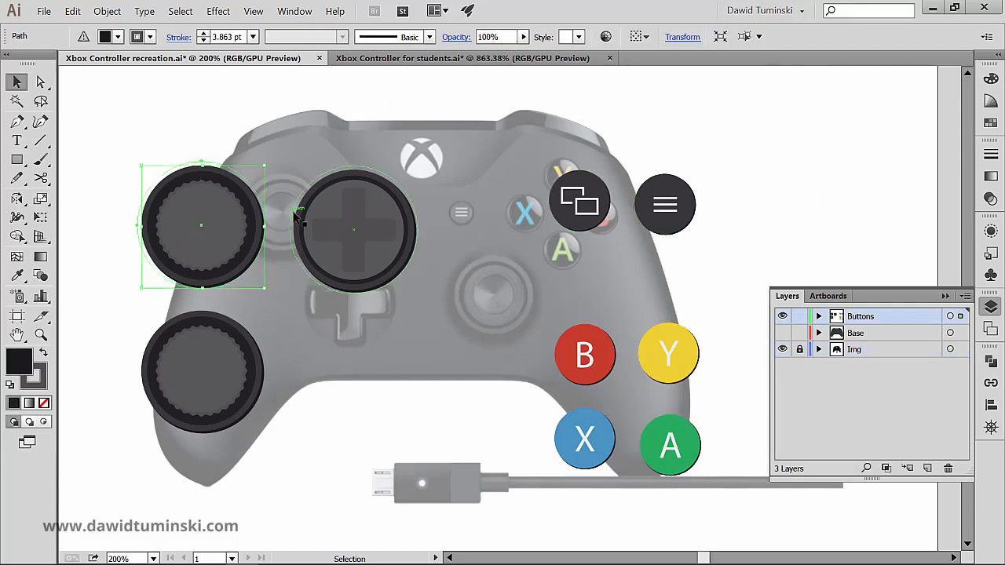
pyautogui.moveTo(366, 240); pyautogui.dragTo(426, 434)
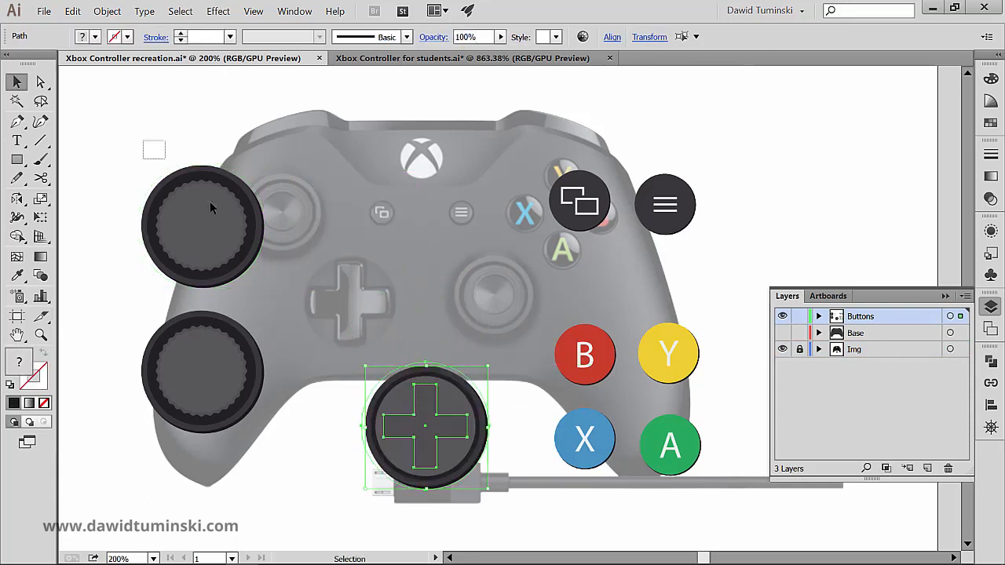
# - Move the upper thumbstick over the reference's left stick and scale it down to about 76 px to match
pyautogui.moveTo(233, 217); pyautogui.dragTo(311, 193)
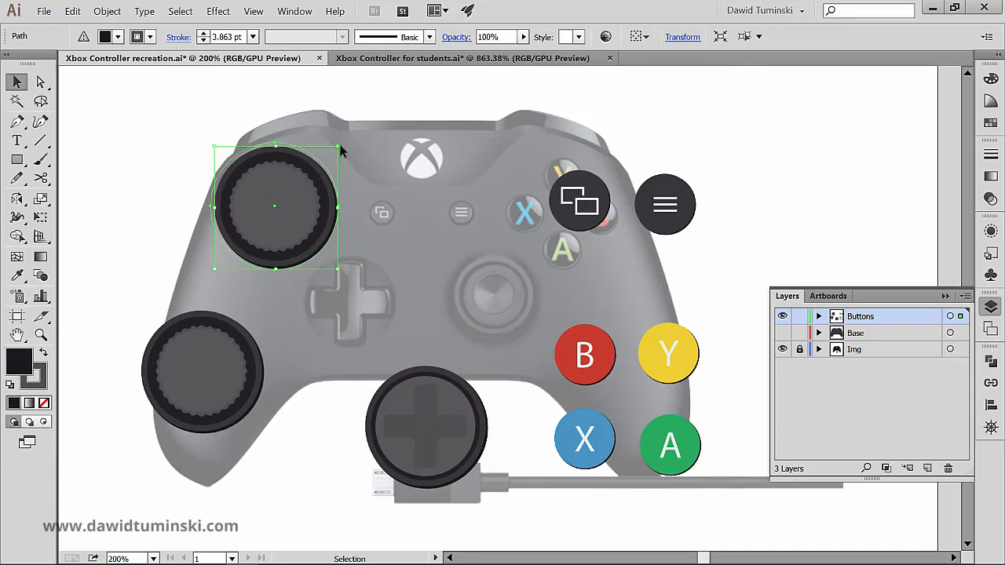
pyautogui.moveTo(338, 147); pyautogui.dragTo(337, 147)
pyautogui.moveTo(272, 213); pyautogui.dragTo(309, 202)
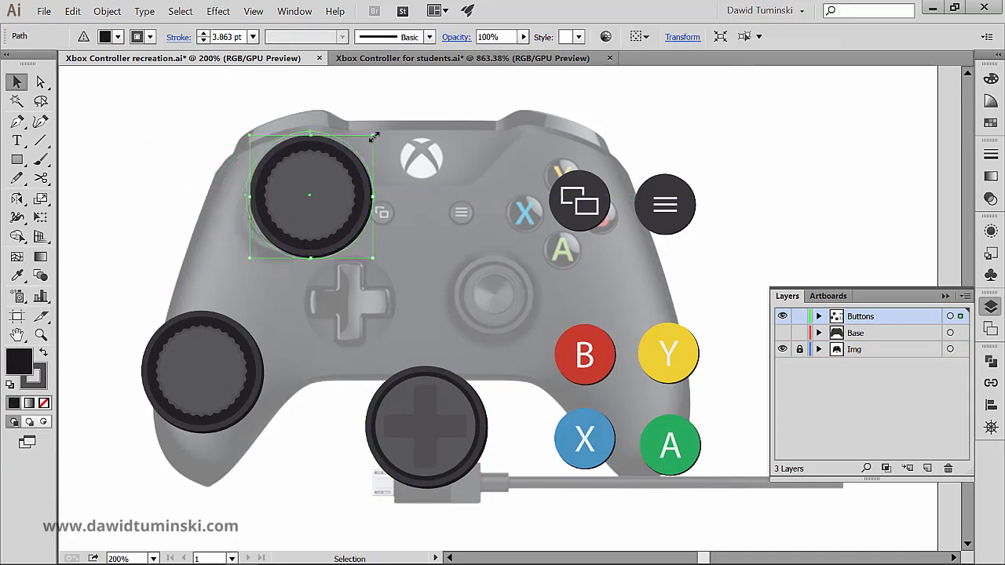
pyautogui.moveTo(369, 136); pyautogui.dragTo(351, 157)
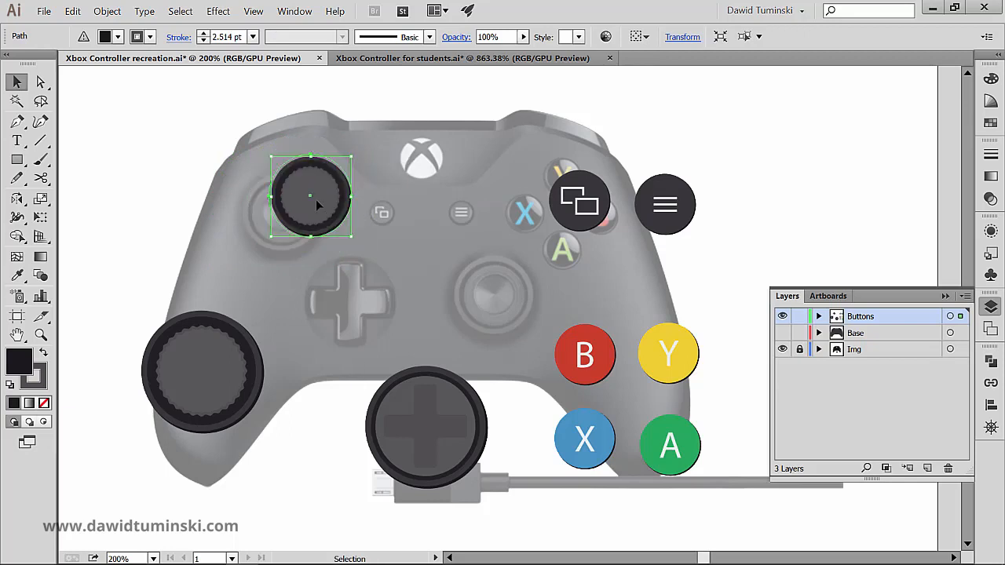
pyautogui.moveTo(319, 207); pyautogui.dragTo(289, 224)
pyautogui.click(182, 156)
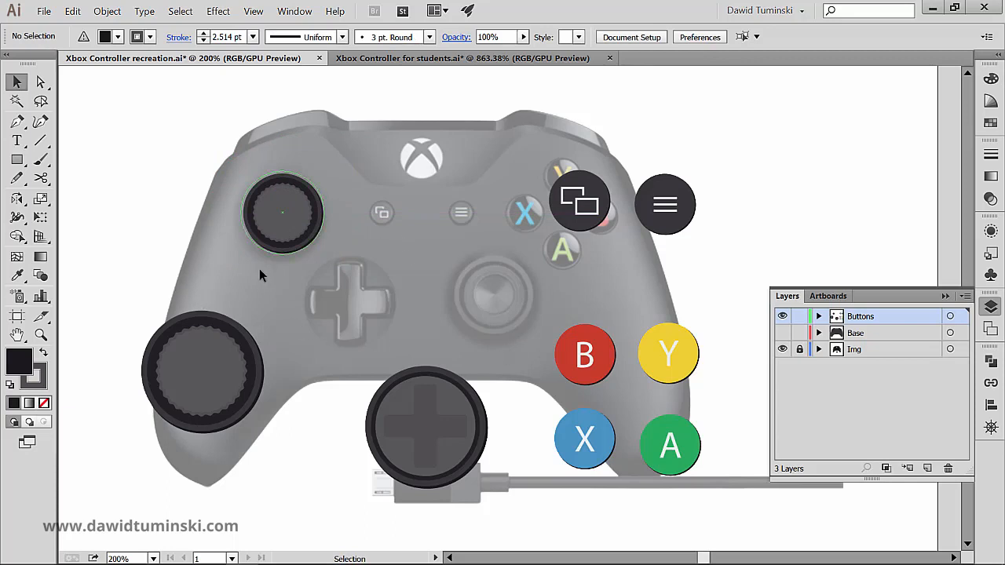
# - Bring the lower thumbstick inward over the controller and resize the upper-left thumbstick to 74 × 74 px about its centre
pyautogui.moveTo(193, 363); pyautogui.dragTo(282, 326)
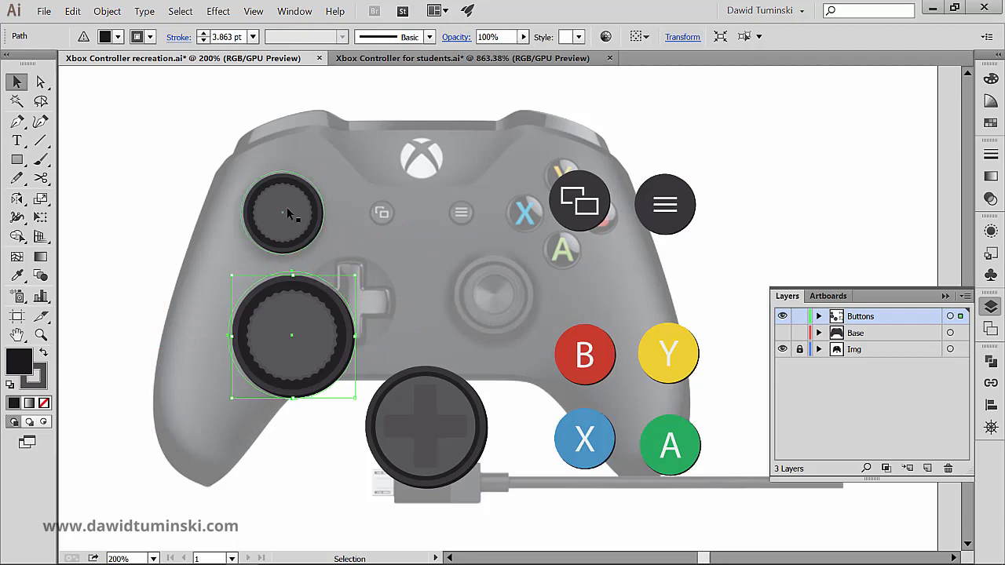
pyautogui.moveTo(200, 159); pyautogui.dragTo(310, 222)
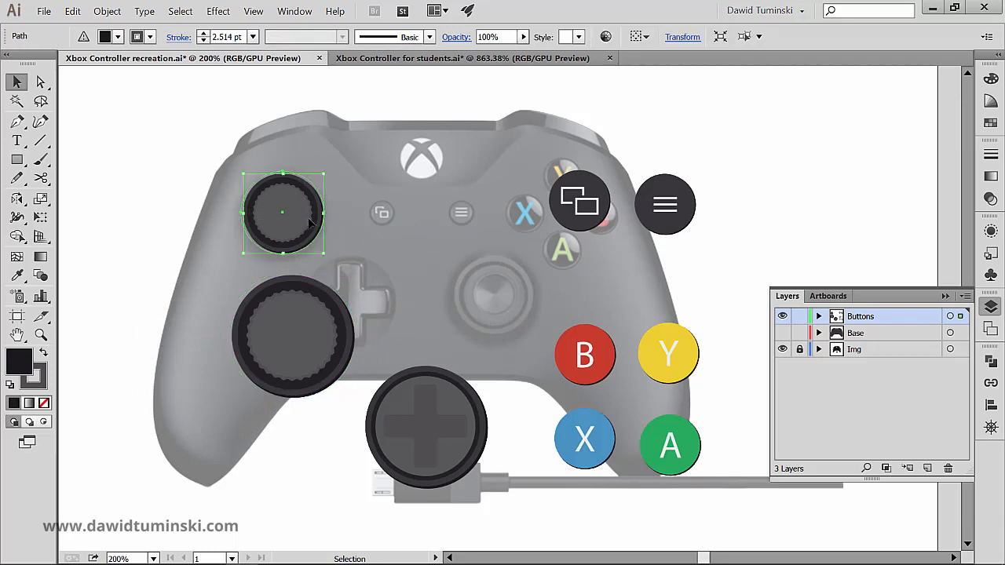
pyautogui.click(689, 43)
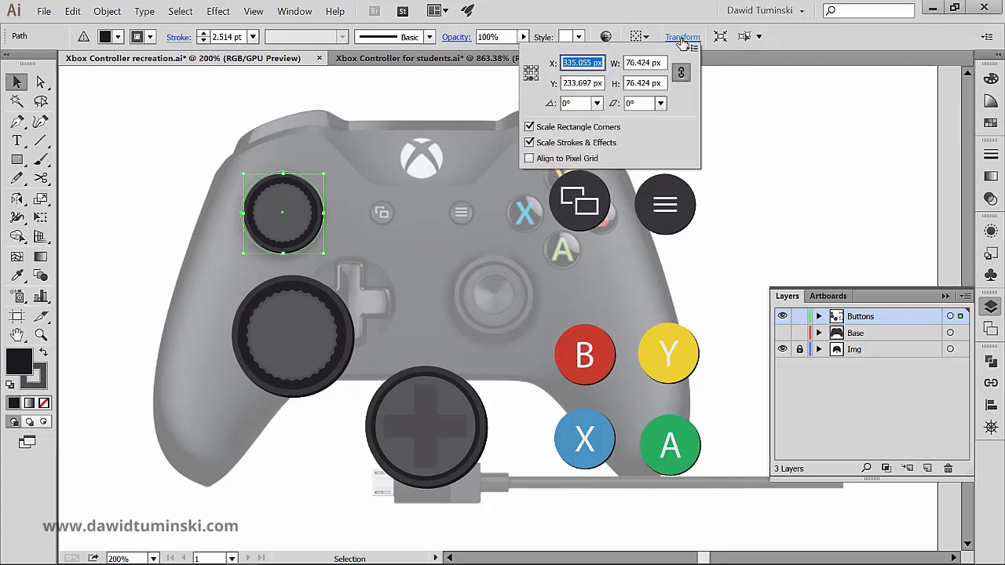
pyautogui.click(530, 68)
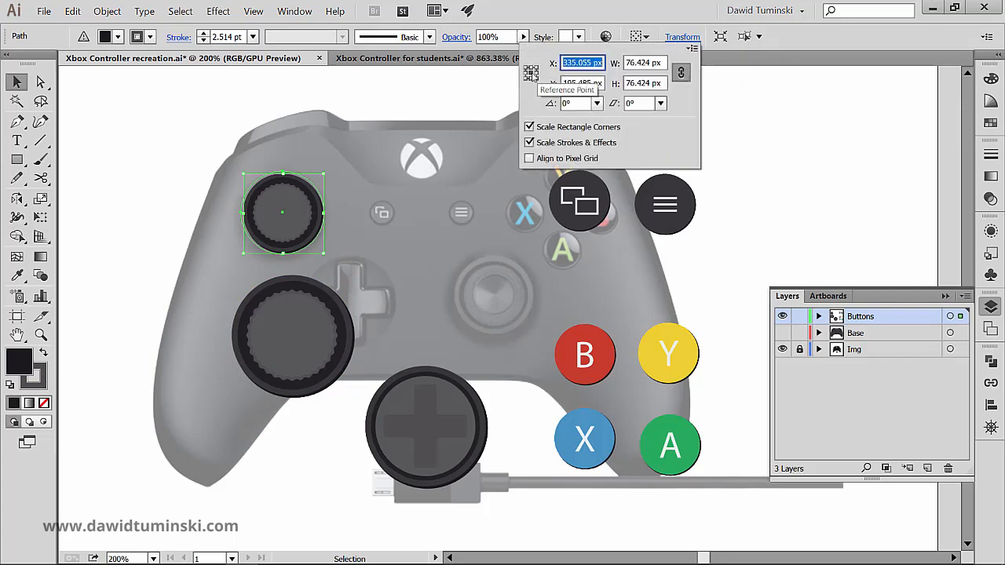
pyautogui.click(660, 62)
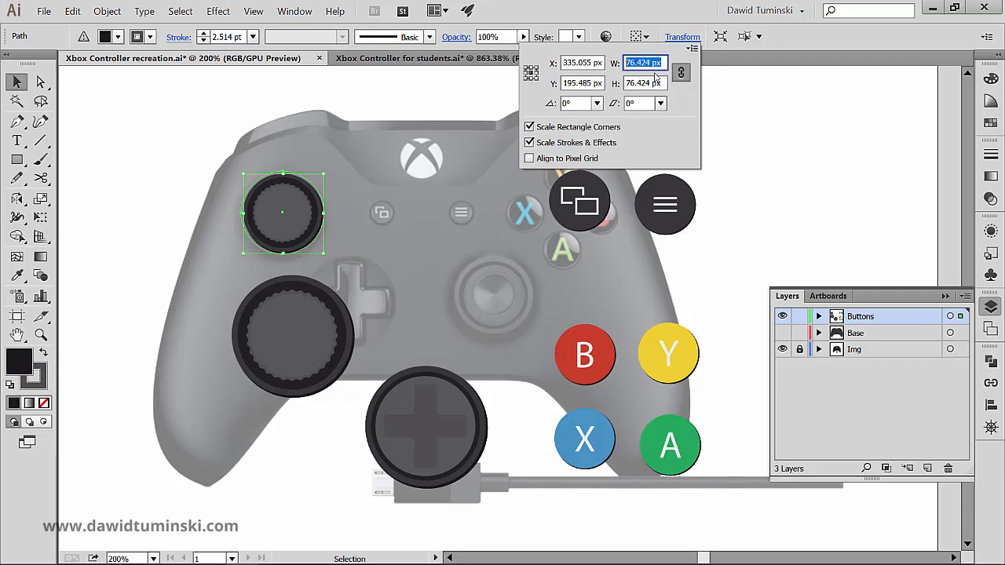
pyautogui.write('74')
pyautogui.press('Tab')
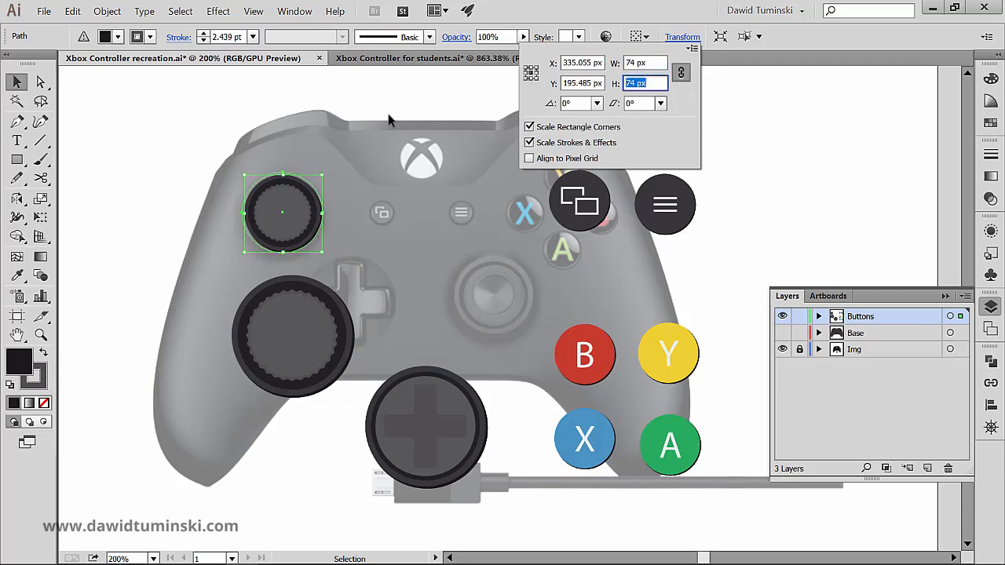
pyautogui.click(172, 170)
# - Resize the second thumbstick proportionally to 74 px wide and place it over the reference's right stick
pyautogui.moveTo(266, 335); pyautogui.dragTo(267, 335)
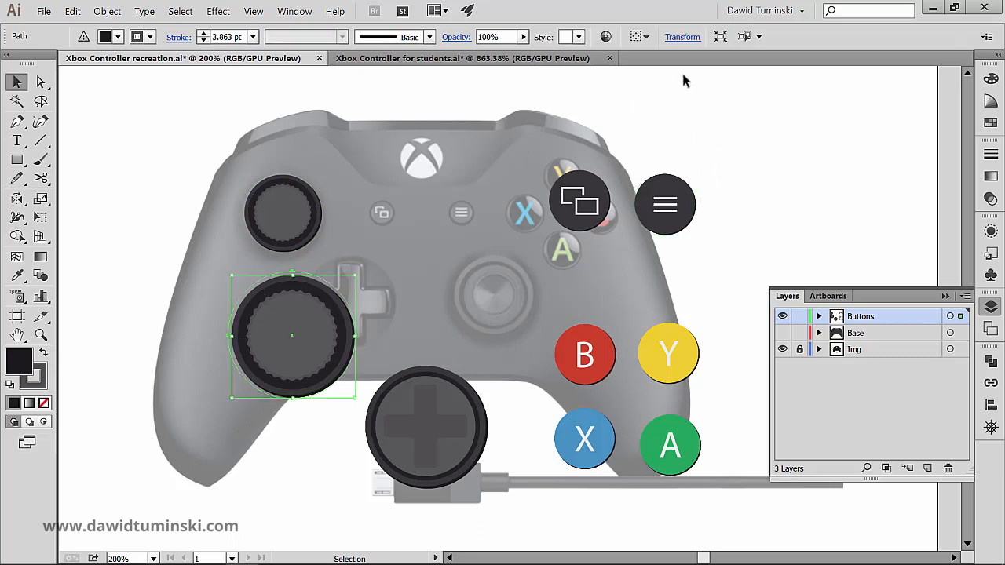
pyautogui.click(682, 37)
pyautogui.doubleClick(652, 62)
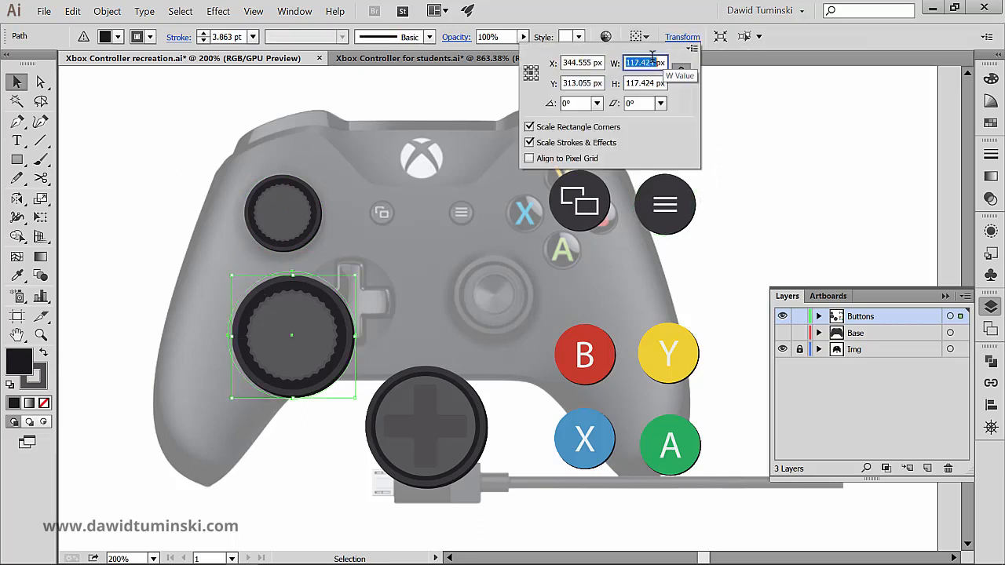
pyautogui.write('74')
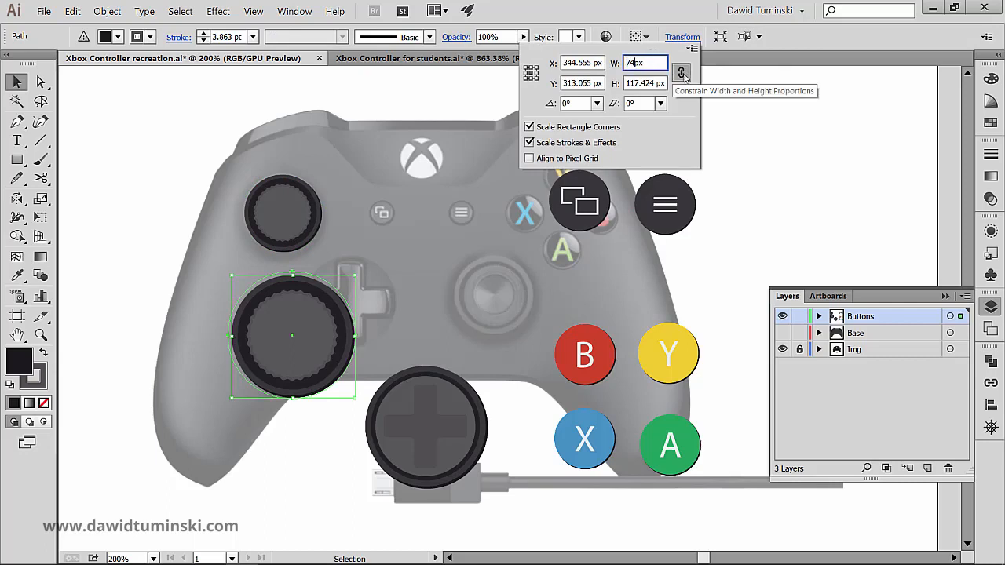
pyautogui.click(681, 73)
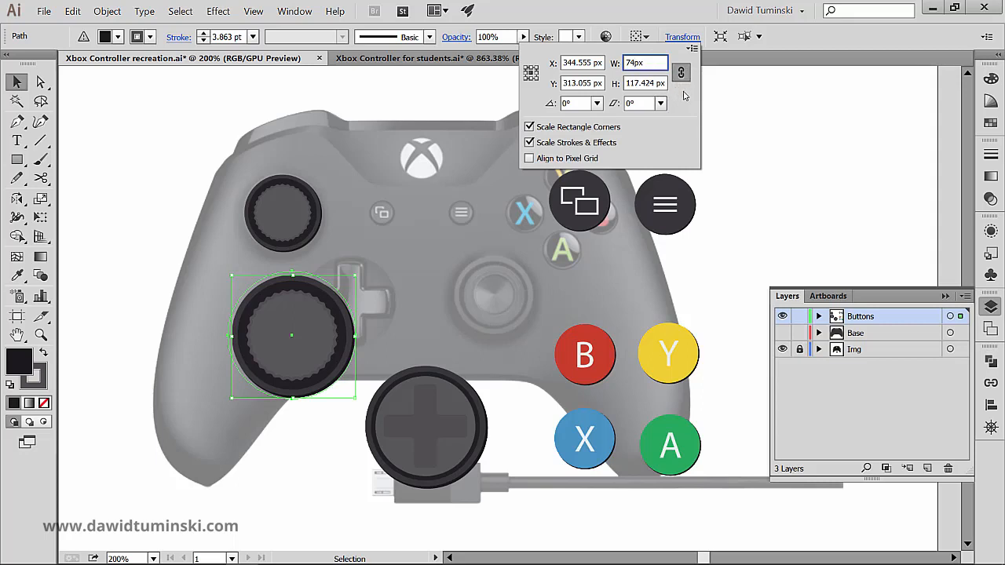
pyautogui.press('Tab')
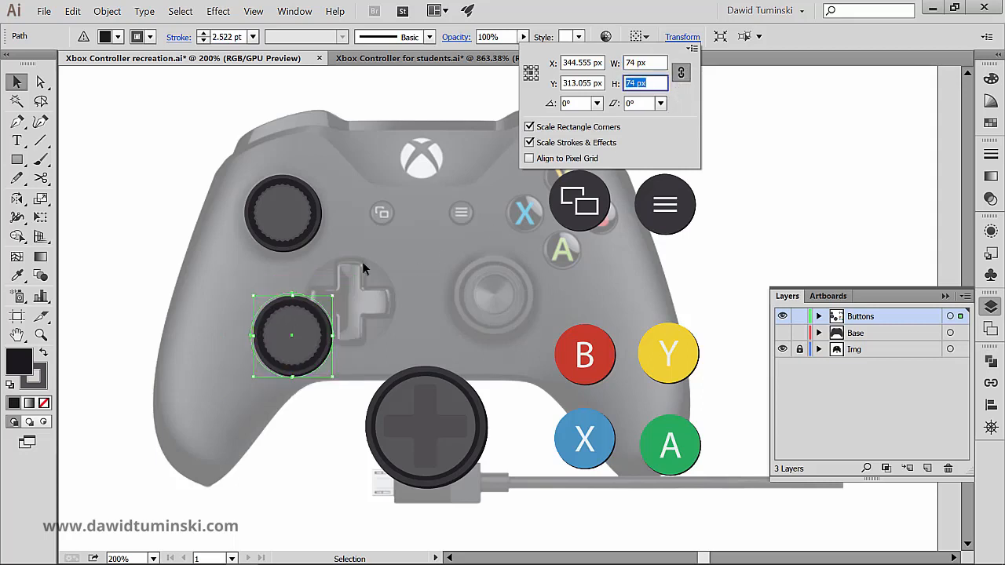
pyautogui.press('Return')
pyautogui.moveTo(292, 336); pyautogui.dragTo(484, 299)
pyautogui.click(760, 196)
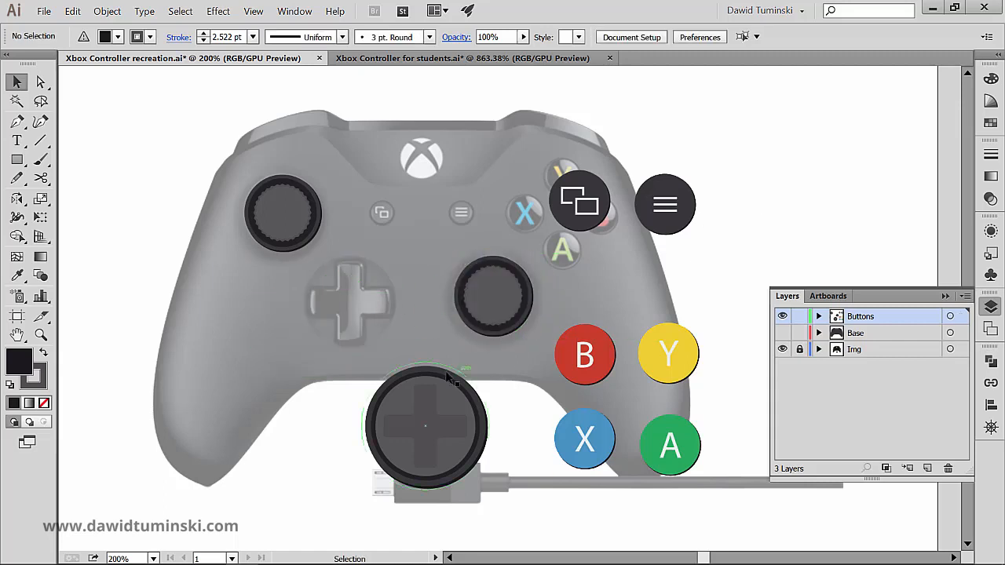
# - Resize the D-pad button proportionally to 74 px wide and place it over the reference's D-pad
pyautogui.moveTo(385, 333); pyautogui.dragTo(429, 429)
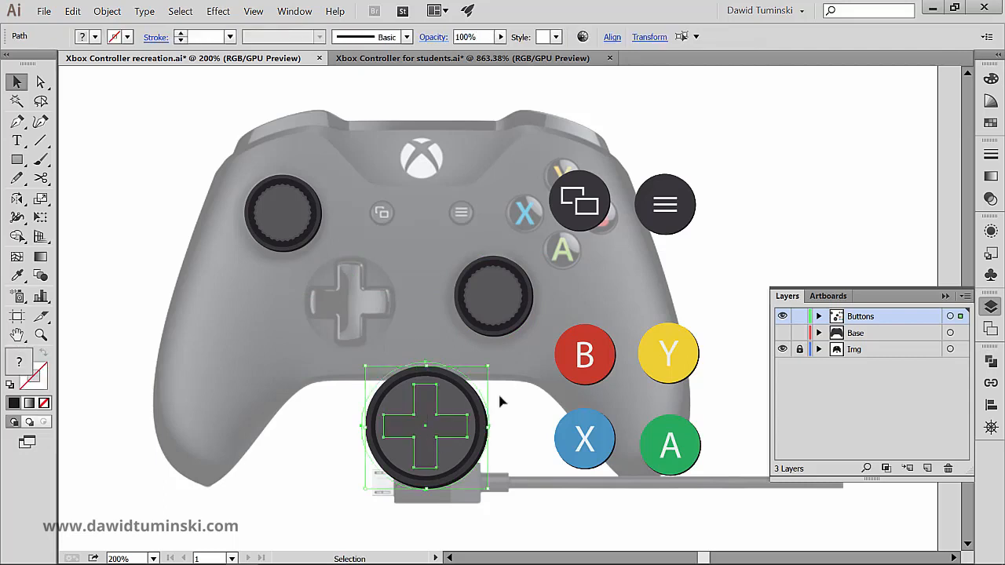
pyautogui.click(650, 37)
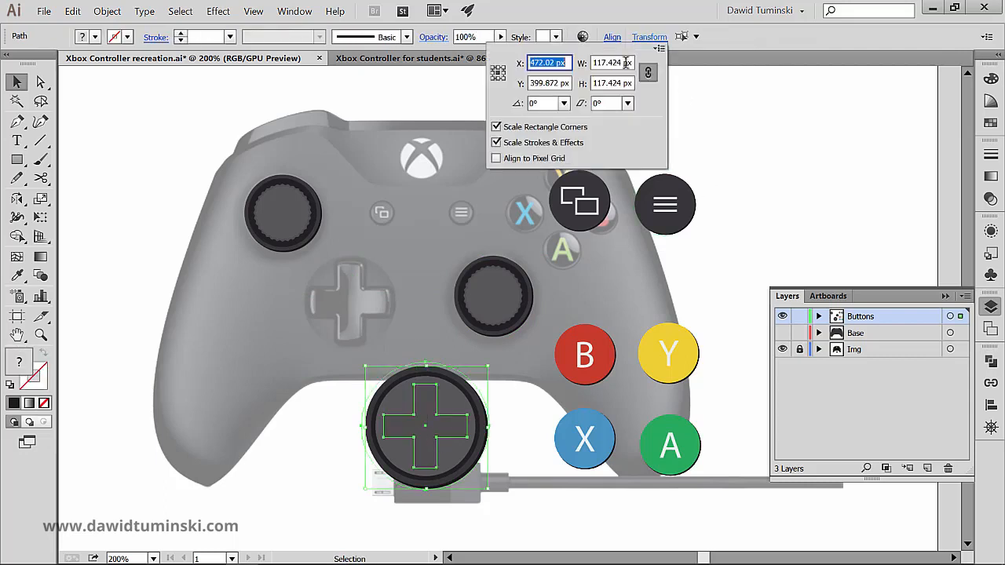
pyautogui.doubleClick(617, 62)
pyautogui.write('74')
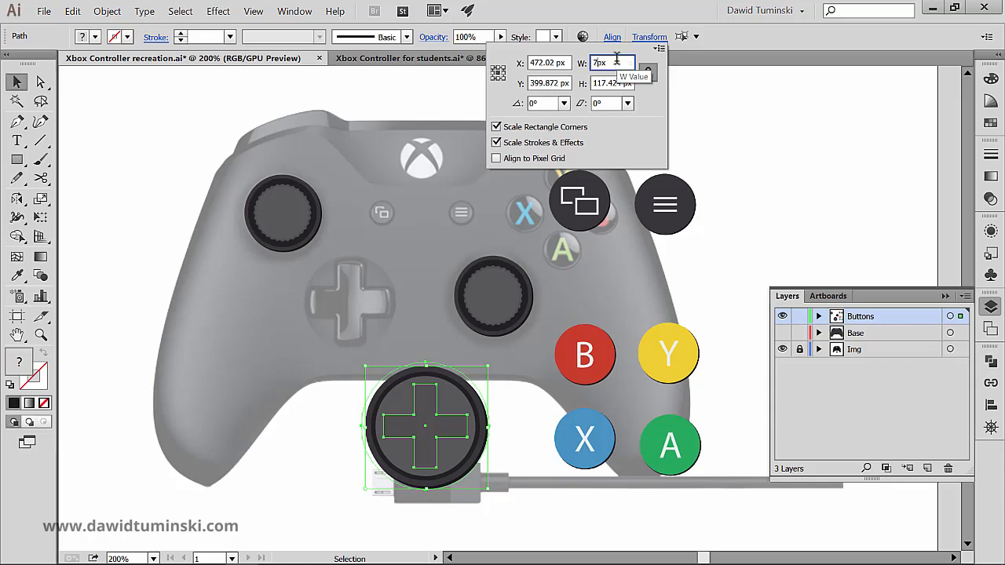
pyautogui.press('Tab')
pyautogui.click(436, 429)
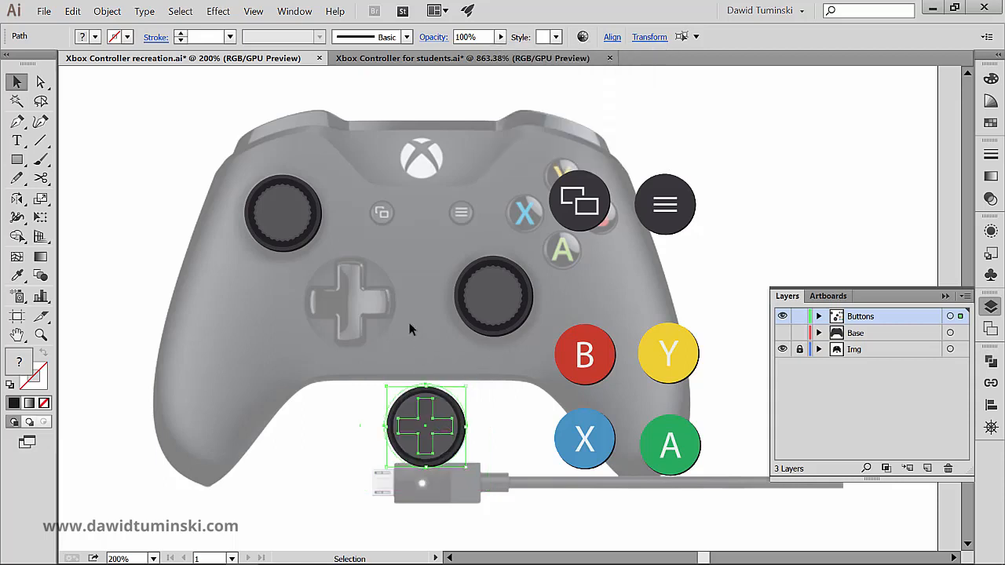
pyautogui.moveTo(409, 438); pyautogui.dragTo(339, 314)
pyautogui.click(345, 435)
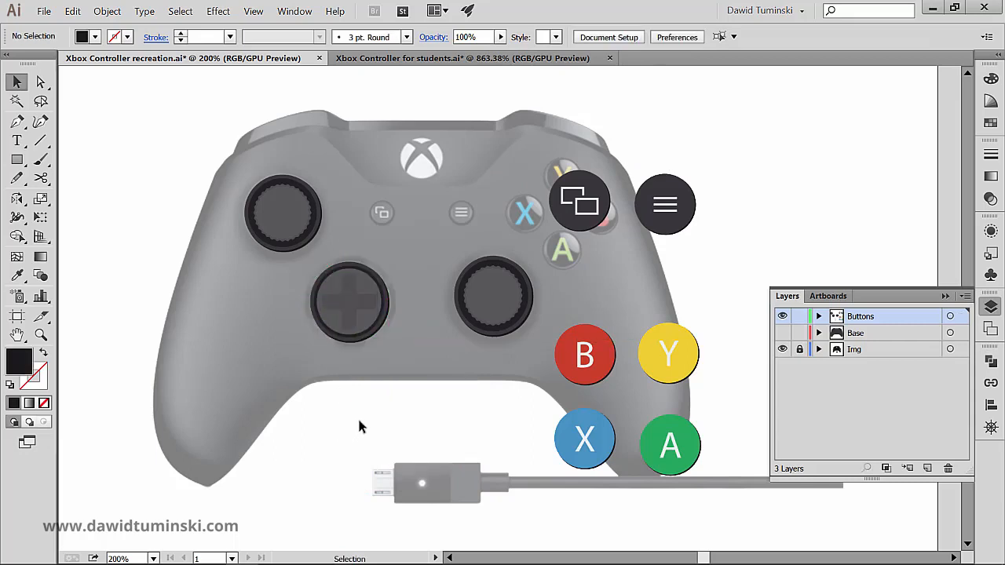
# - Align the D-pad's vertical centre to the right thumbstick, using the thumbstick as the key object
pyautogui.moveTo(338, 281); pyautogui.dragTo(338, 281)
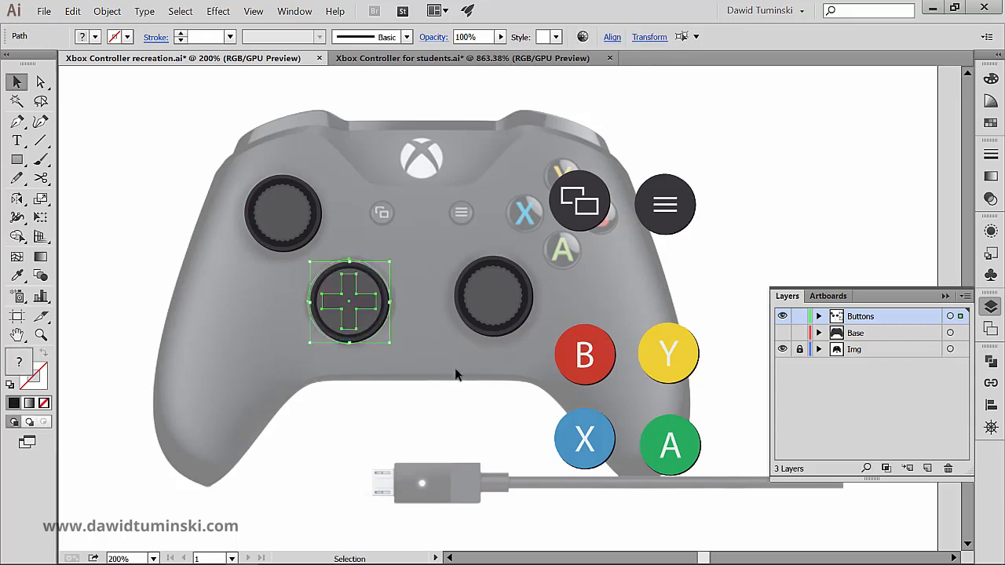
pyautogui.moveTo(510, 343); pyautogui.dragTo(440, 244)
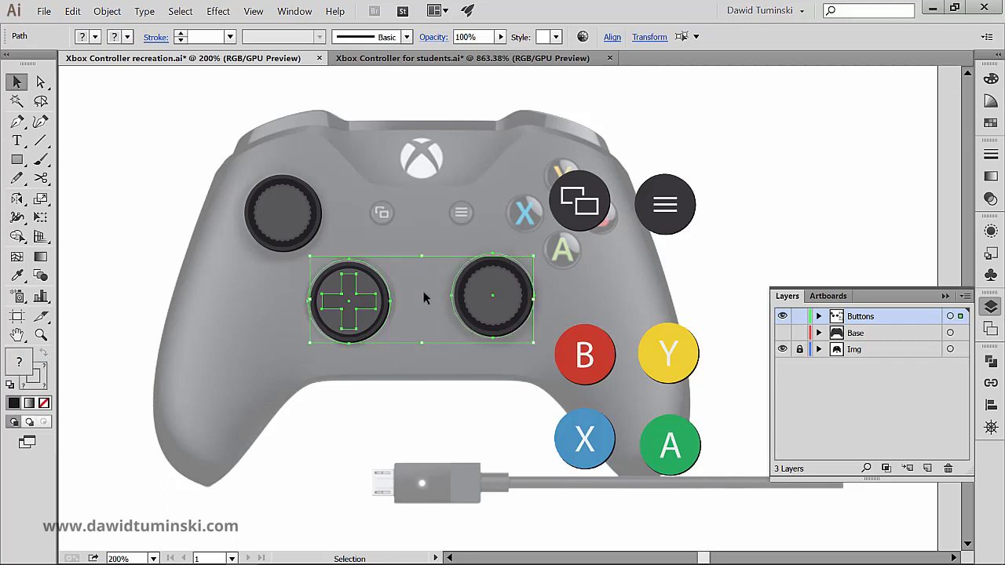
pyautogui.click(493, 282)
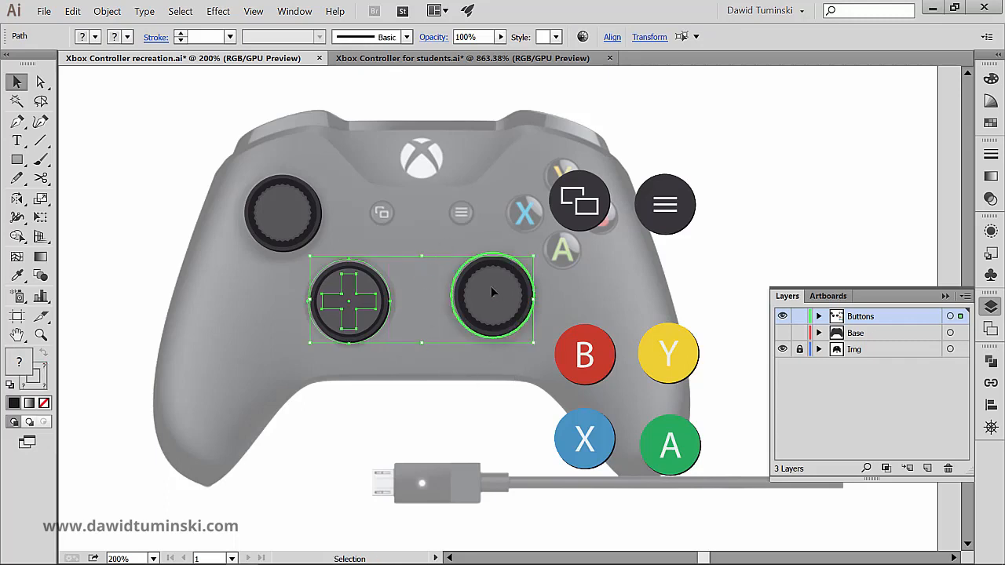
pyautogui.click(611, 37)
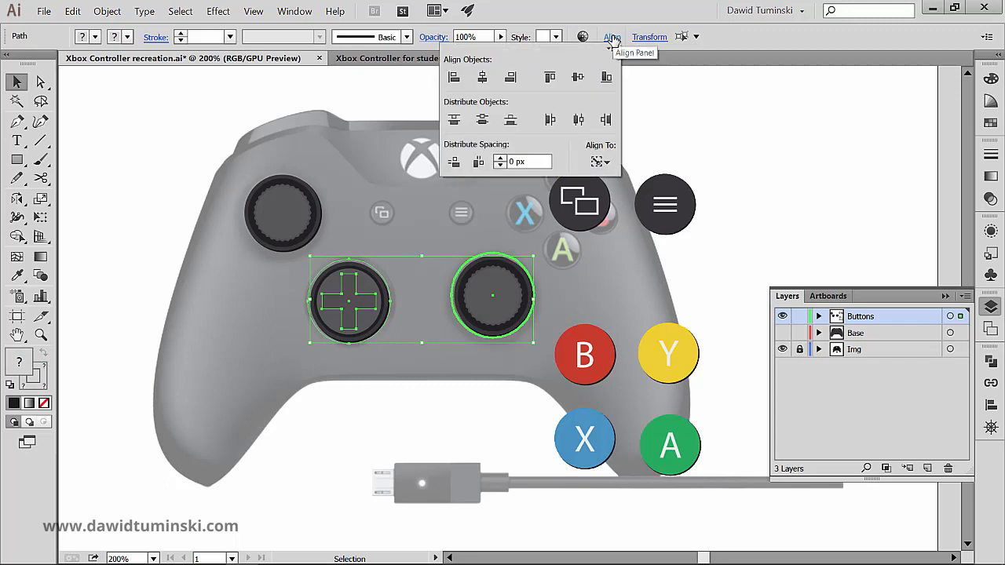
pyautogui.click(578, 77)
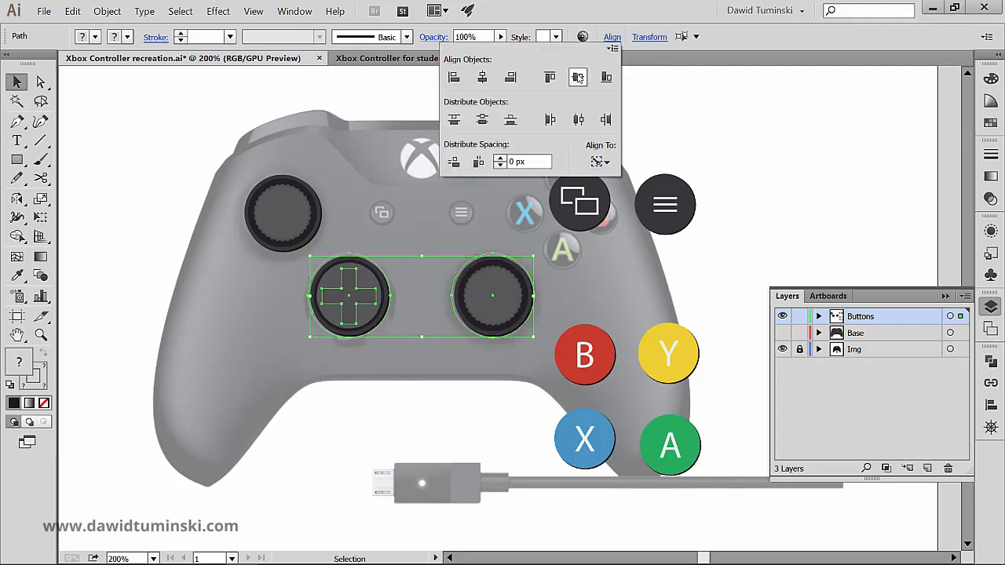
pyautogui.click(807, 154)
# - Place the overlapping-rectangles button over its reference counterpart and resize it proportionally to 26 px wide
pyautogui.press('space')
pyautogui.moveTo(802, 167); pyautogui.dragTo(751, 154)
pyautogui.moveTo(554, 166); pyautogui.dragTo(307, 204)
pyautogui.hotkey('ctrl', 'space')
pyautogui.click(649, 37)
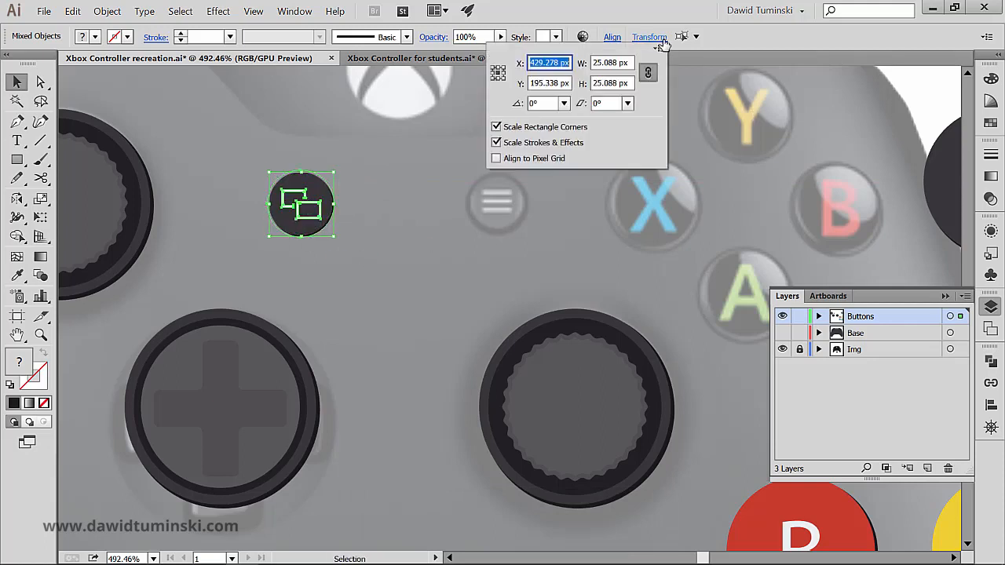
pyautogui.doubleClick(615, 62)
pyautogui.tripleClick(617, 63)
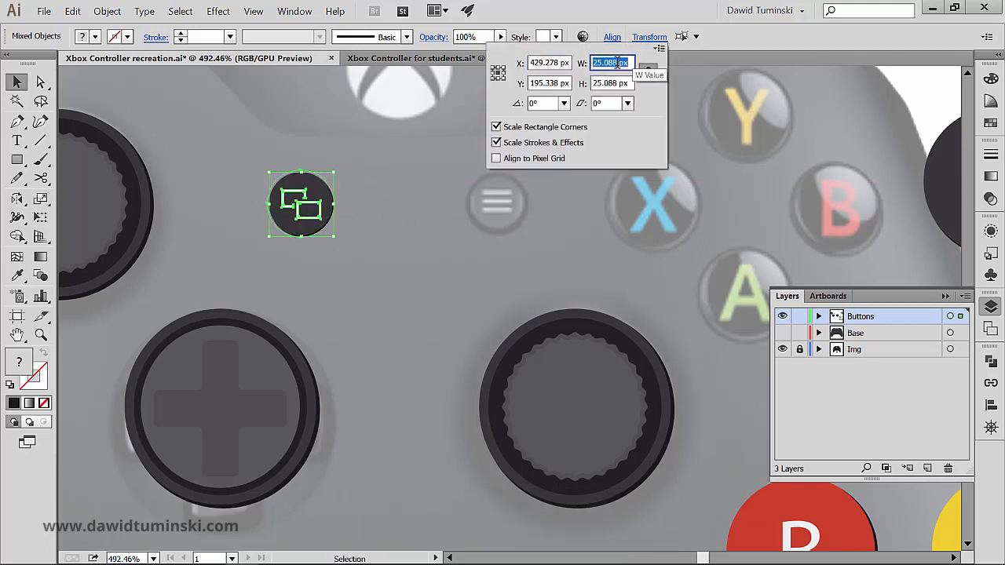
pyautogui.write('26')
pyautogui.press('Return')
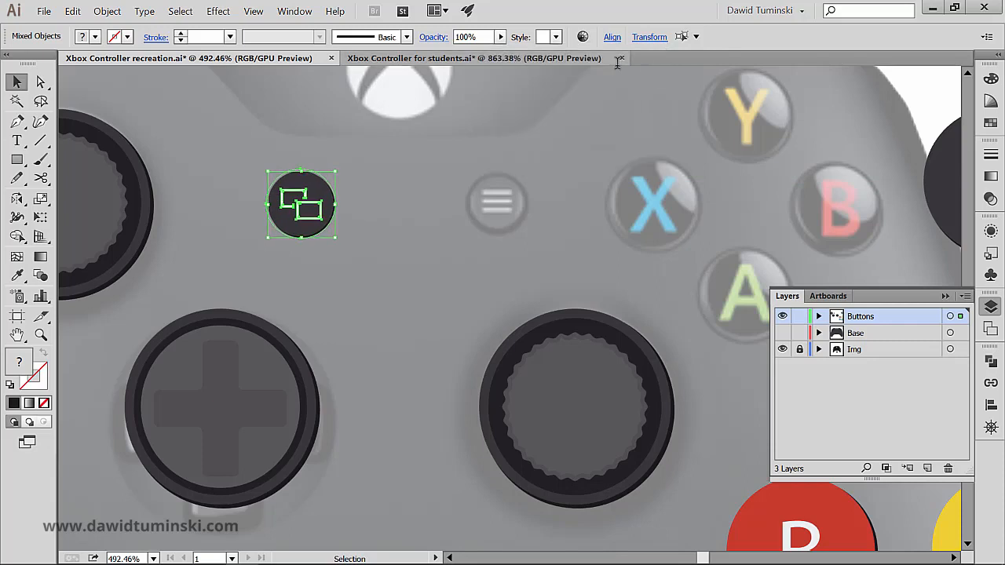
pyautogui.click(675, 188)
# - Place the three-line menu button over its reference counterpart and resize it proportionally to 26 px wide
pyautogui.moveTo(697, 191); pyautogui.dragTo(545, 212)
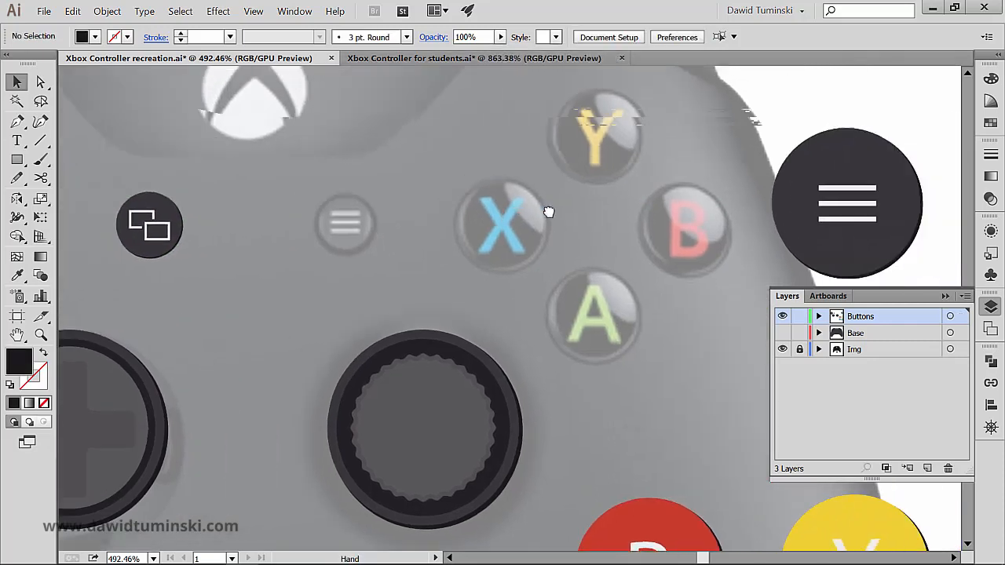
pyautogui.moveTo(834, 143); pyautogui.dragTo(340, 174)
pyautogui.click(649, 37)
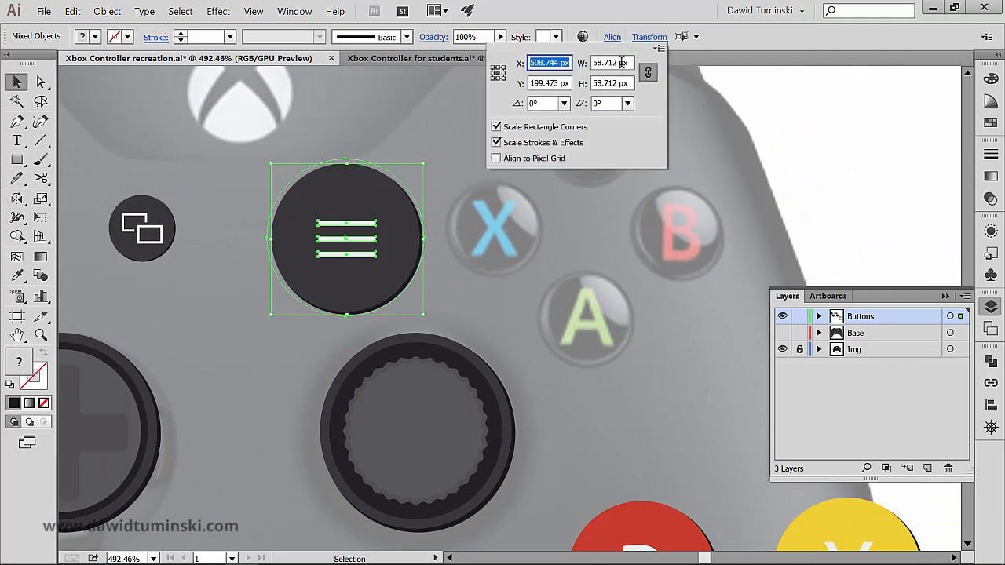
pyautogui.click(621, 63)
pyautogui.doubleClick(609, 63)
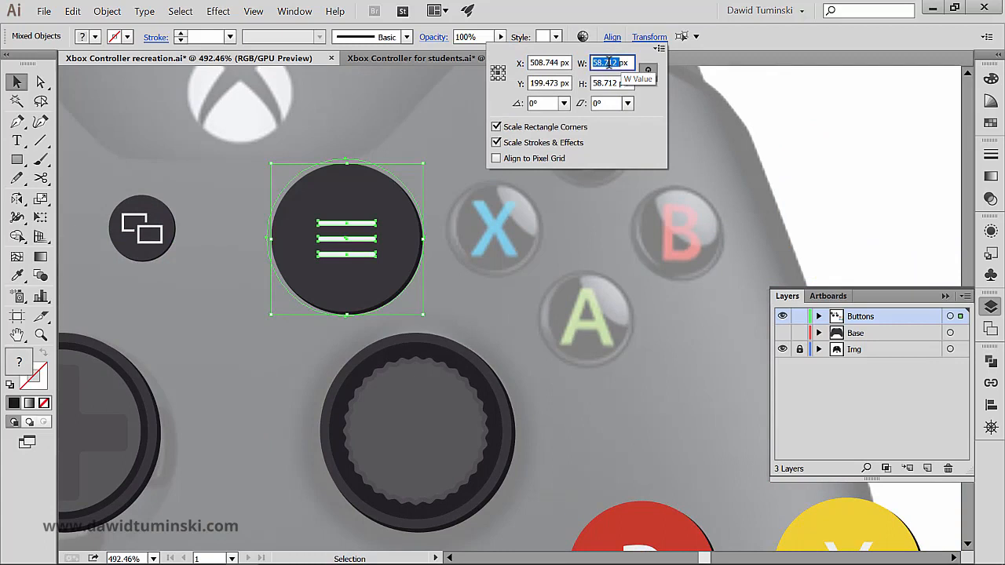
pyautogui.write('26')
pyautogui.press('Return')
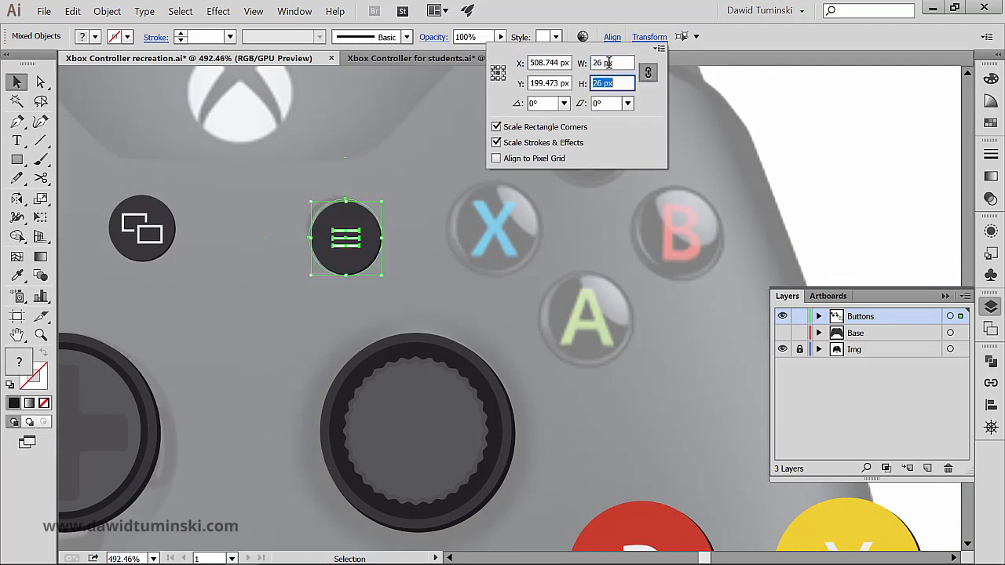
pyautogui.click(421, 167)
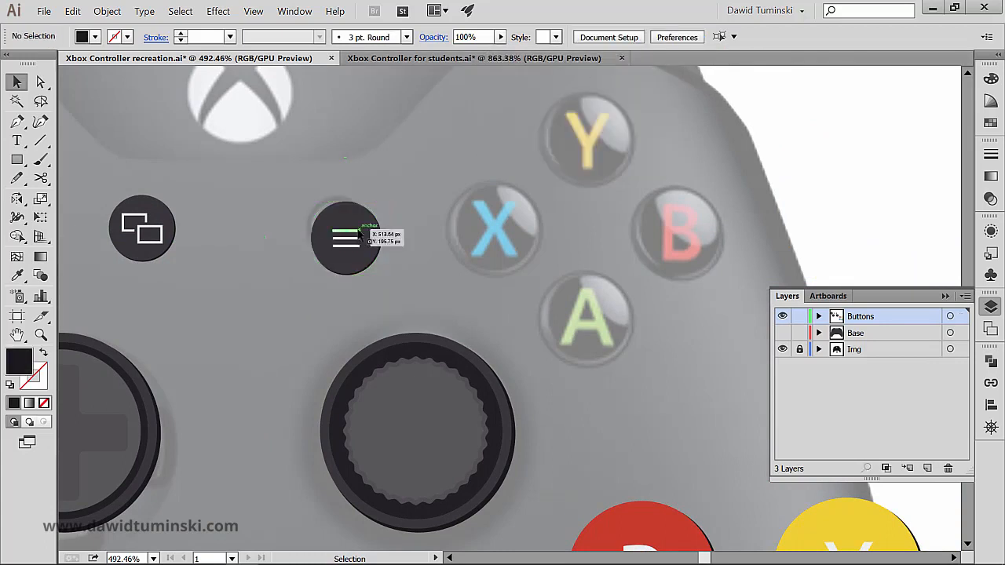
pyautogui.moveTo(329, 254); pyautogui.dragTo(322, 251)
pyautogui.click(170, 226)
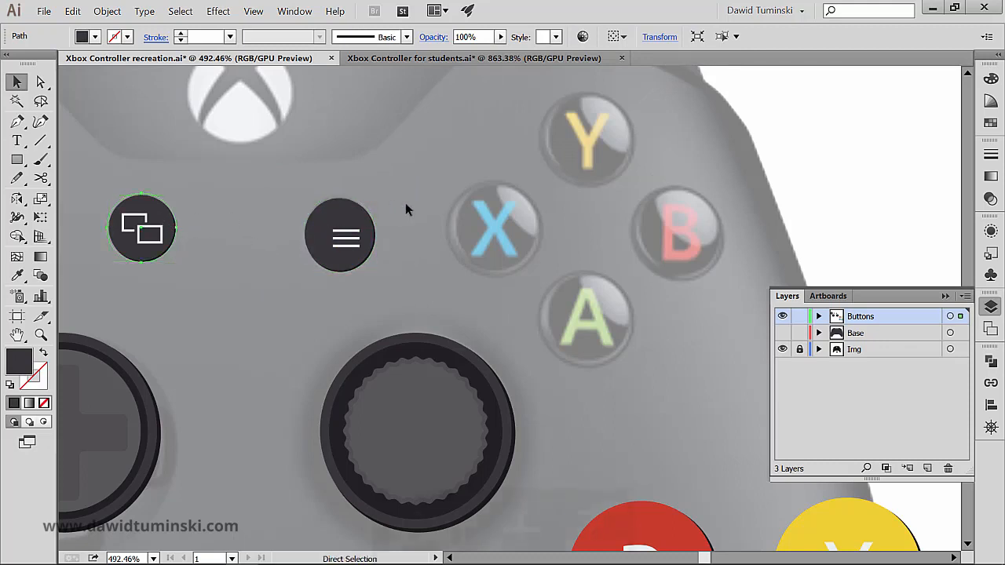
pyautogui.hotkey('ctrl', 'z')
# - Group all the parts of the three-line menu button, including its circle and lines
pyautogui.click(426, 290)
pyautogui.moveTo(331, 227); pyautogui.dragTo(326, 226)
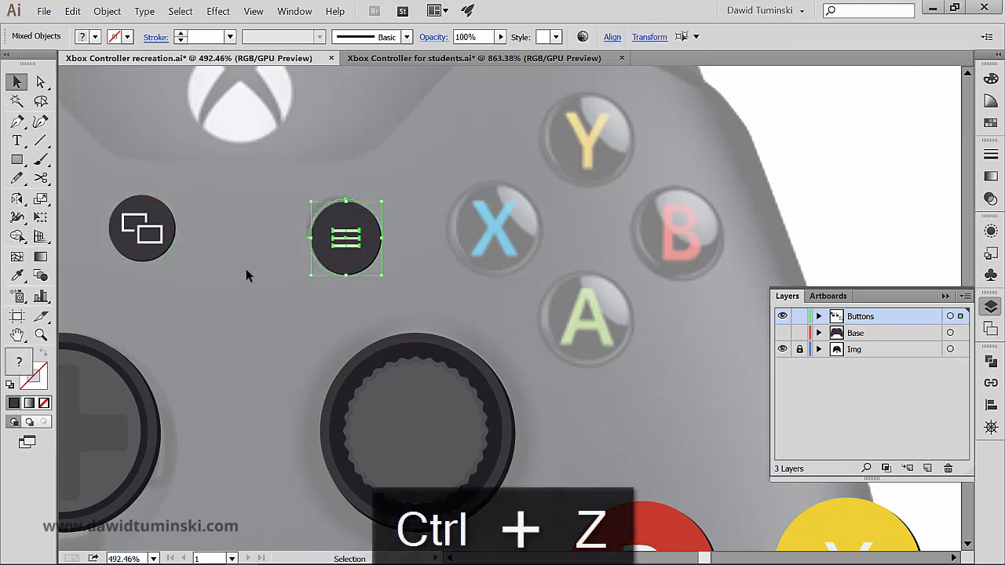
pyautogui.hotkey('ctrl', 'g')
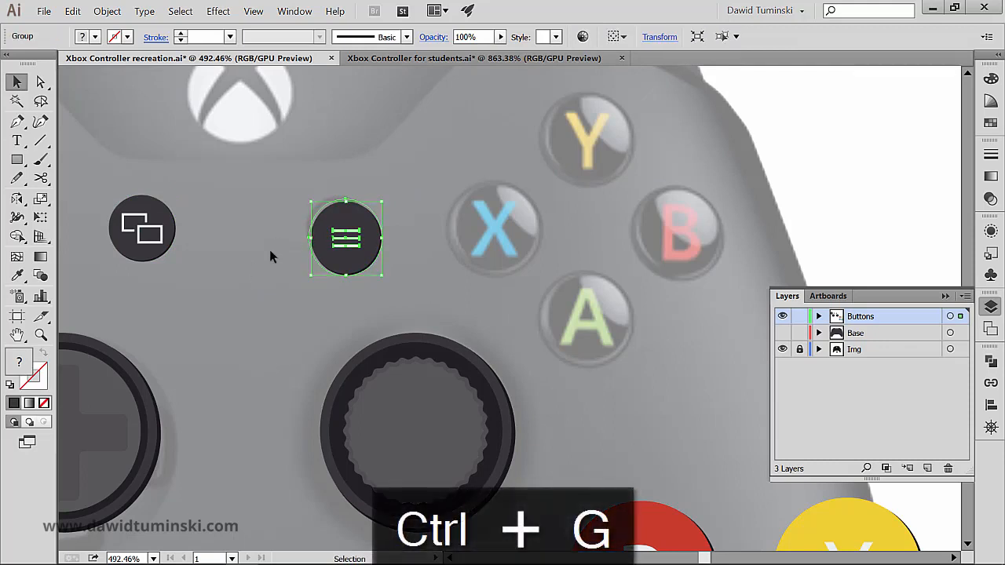
# - Align the three-line menu button's vertical centre to the overlapping-rectangles button, using the latter as the key object
pyautogui.keyDown('shift'); pyautogui.click(152, 214); pyautogui.keyUp('shift')
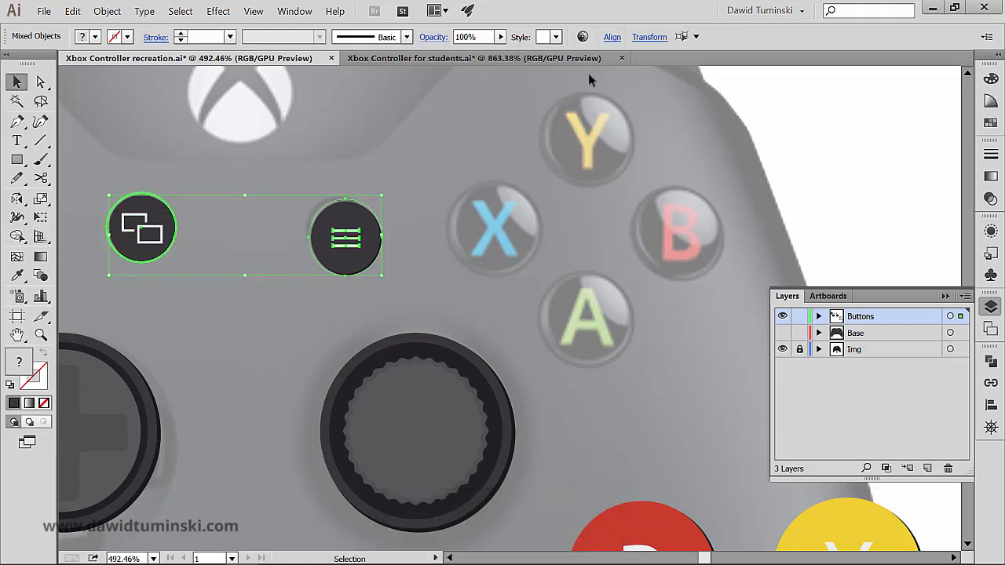
pyautogui.click(611, 37)
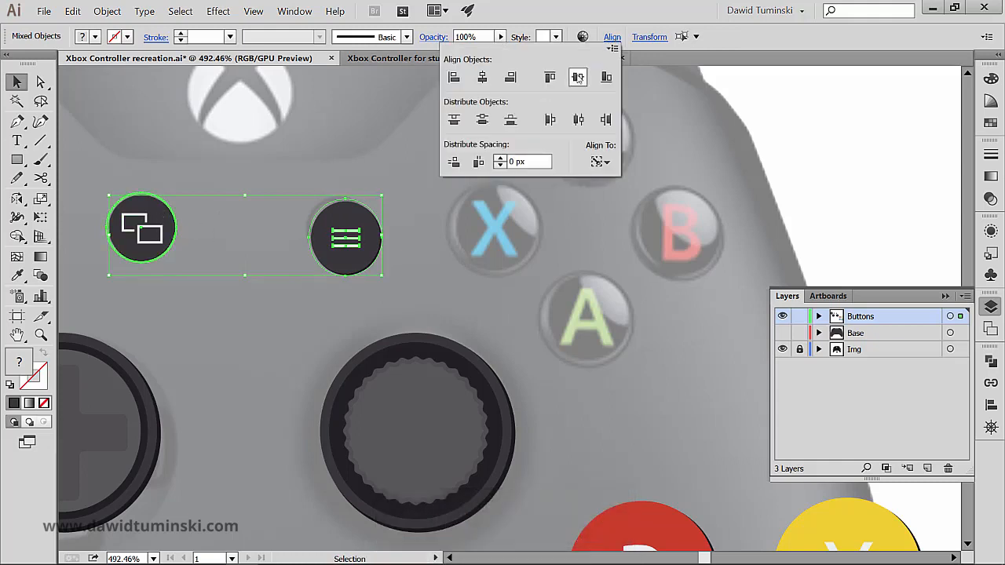
pyautogui.click(577, 77)
pyautogui.click(425, 269)
pyautogui.click(426, 268)
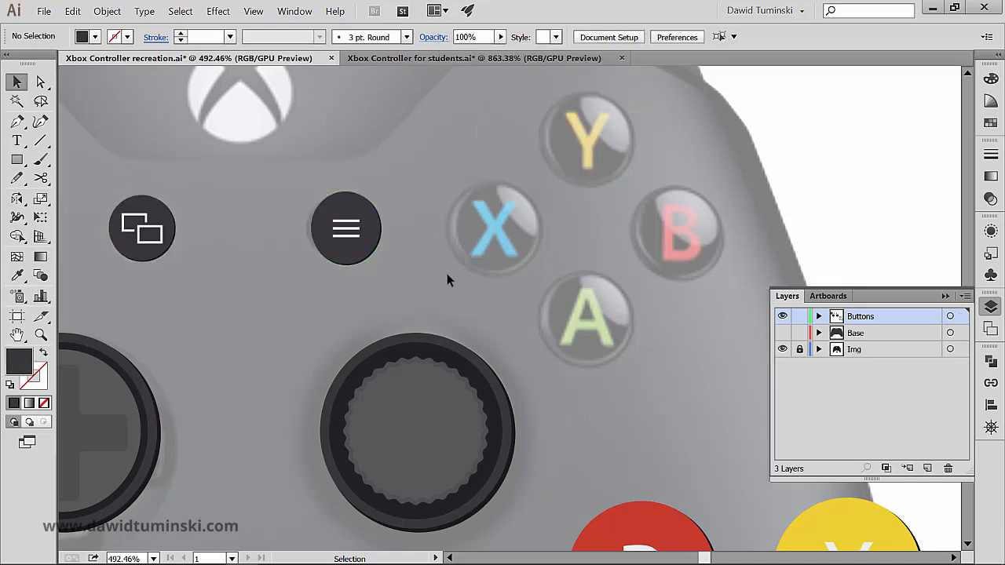
# - Place the blue X button over the reference's X and scale it down proportionally to about 37 px wide
pyautogui.moveTo(574, 262); pyautogui.dragTo(518, 255)
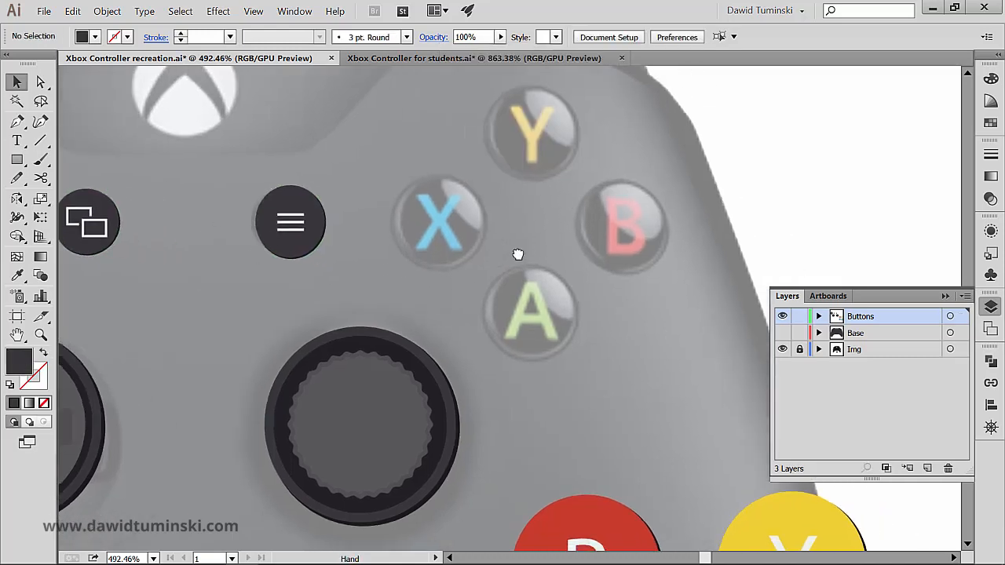
pyautogui.hotkey('ctrl', '-')
pyautogui.hotkey('ctrl', '-')
pyautogui.scroll(-5, 545, 319)
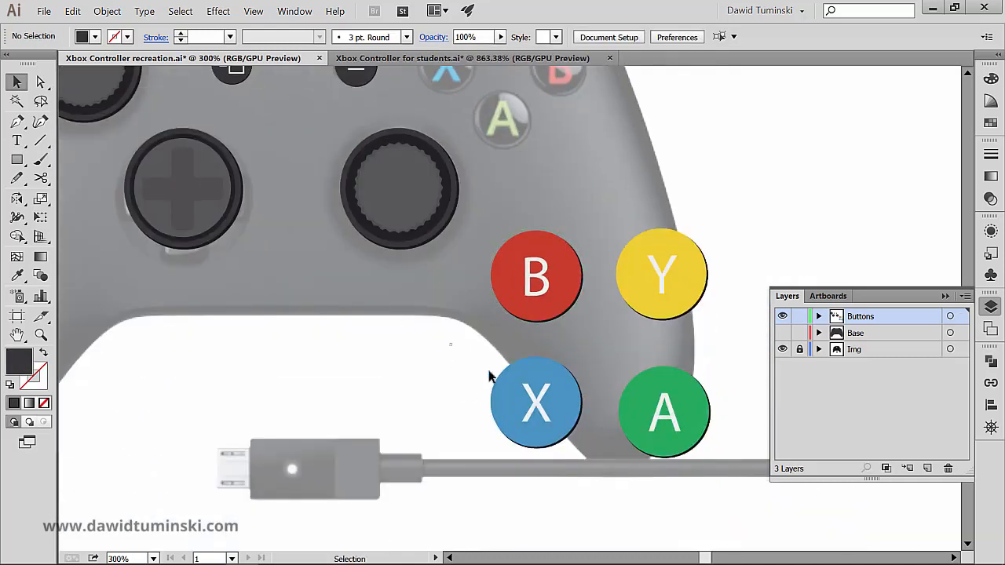
pyautogui.click(533, 404)
pyautogui.moveTo(534, 405); pyautogui.dragTo(414, 212)
pyautogui.scroll(5, 465, 359)
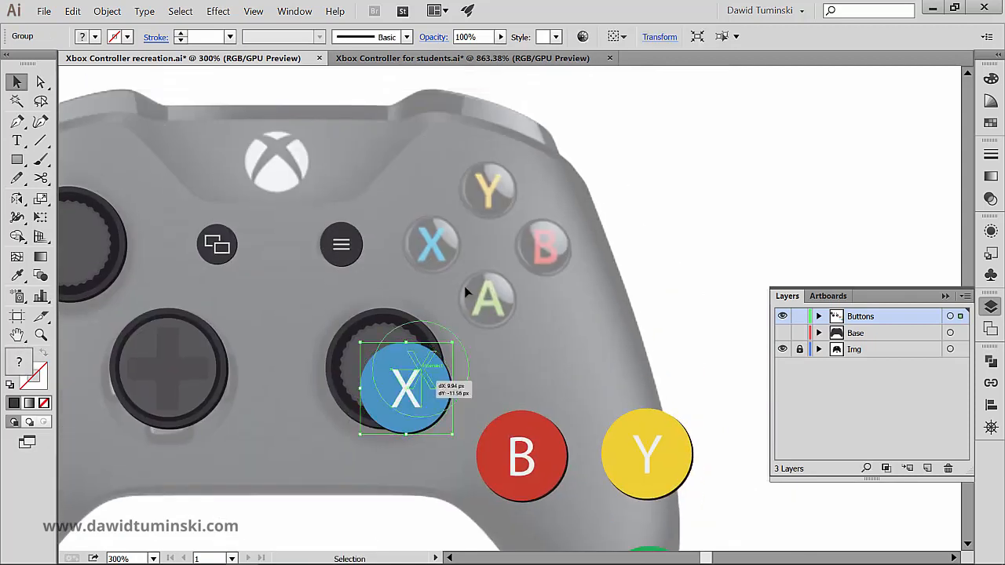
pyautogui.moveTo(405, 398); pyautogui.dragTo(431, 256)
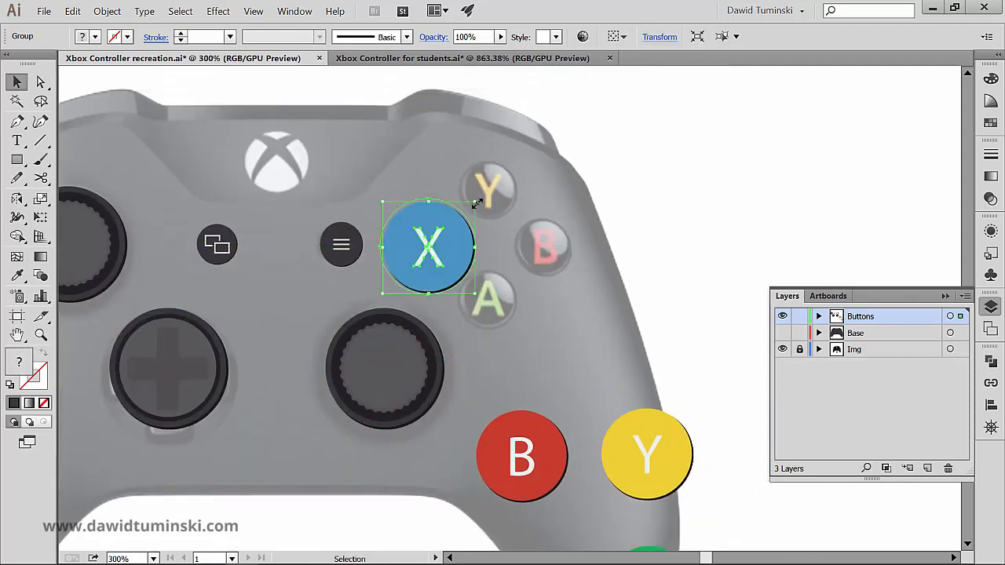
pyautogui.moveTo(473, 203); pyautogui.dragTo(465, 228)
pyautogui.moveTo(417, 250); pyautogui.dragTo(474, 214)
pyautogui.click(430, 320)
pyautogui.click(443, 226)
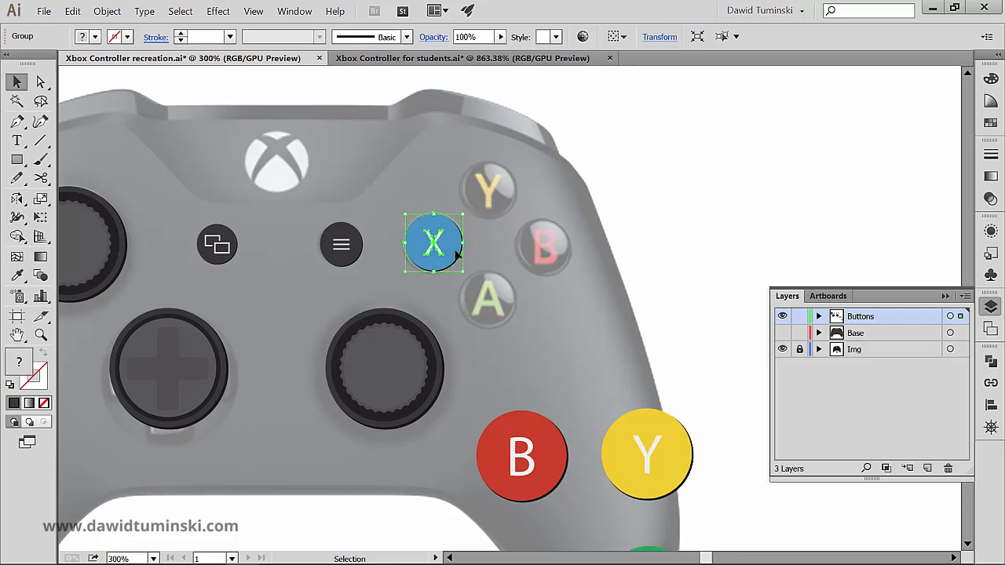
# - Set the blue X button's width to 36 px with its proportions kept
pyautogui.click(659, 37)
pyautogui.doubleClick(625, 62)
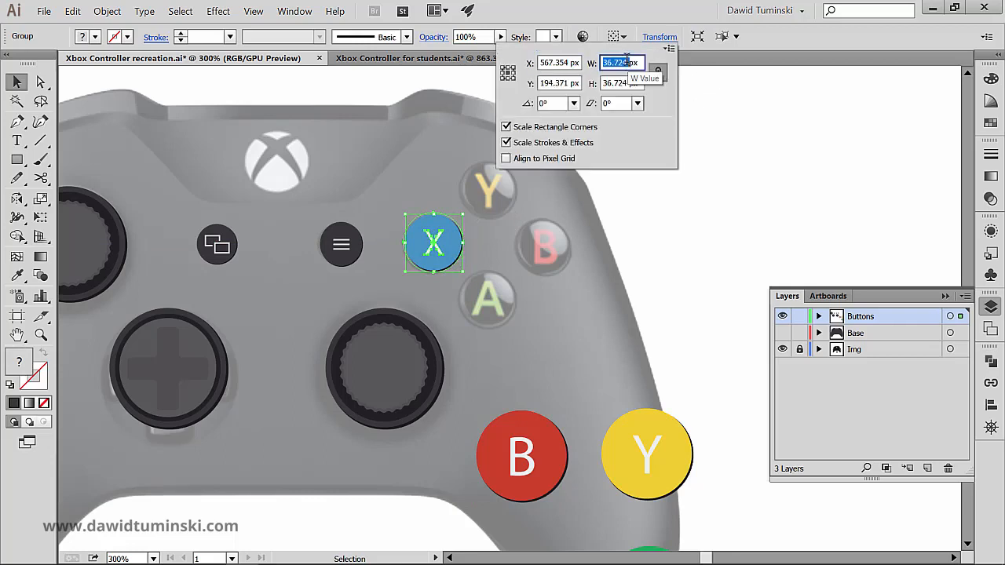
pyautogui.write('36')
pyautogui.press('Tab')
pyautogui.press('Return')
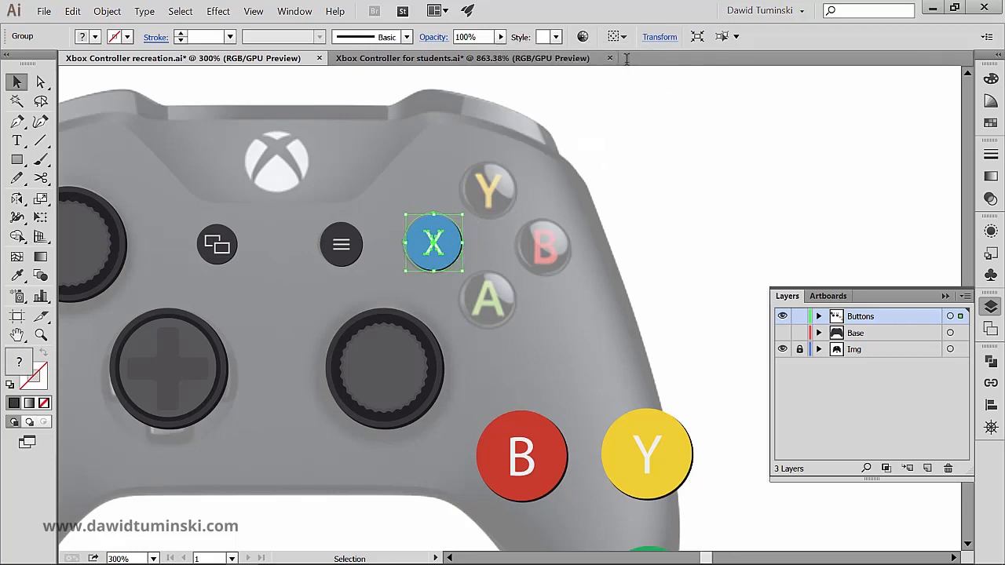
# - Resize the yellow Y button proportionally to 36 px wide and place it over the reference's Y
pyautogui.click(548, 332)
pyautogui.moveTo(657, 442); pyautogui.dragTo(601, 242)
pyautogui.click(660, 37)
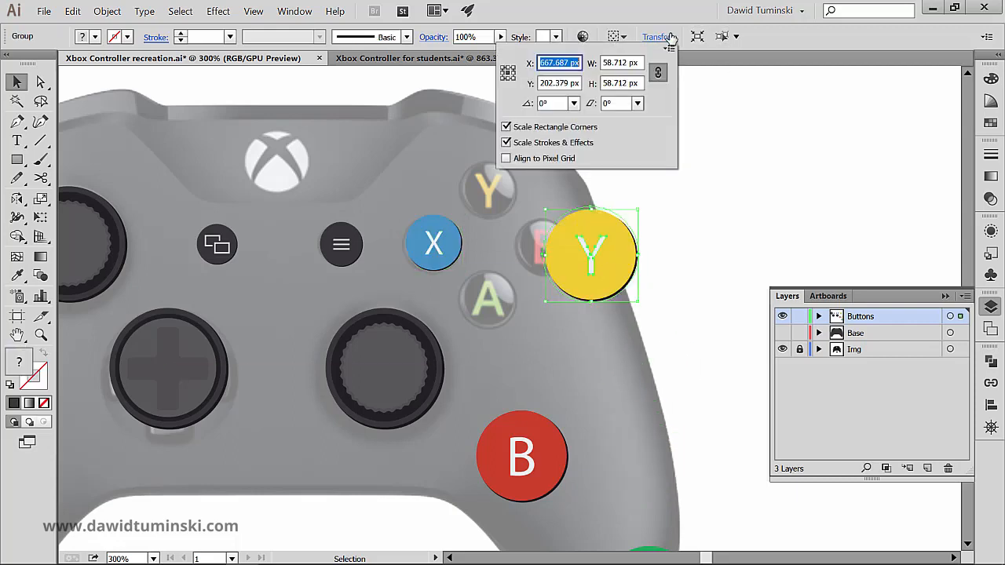
pyautogui.doubleClick(623, 62)
pyautogui.write('37')
pyautogui.press('Tab')
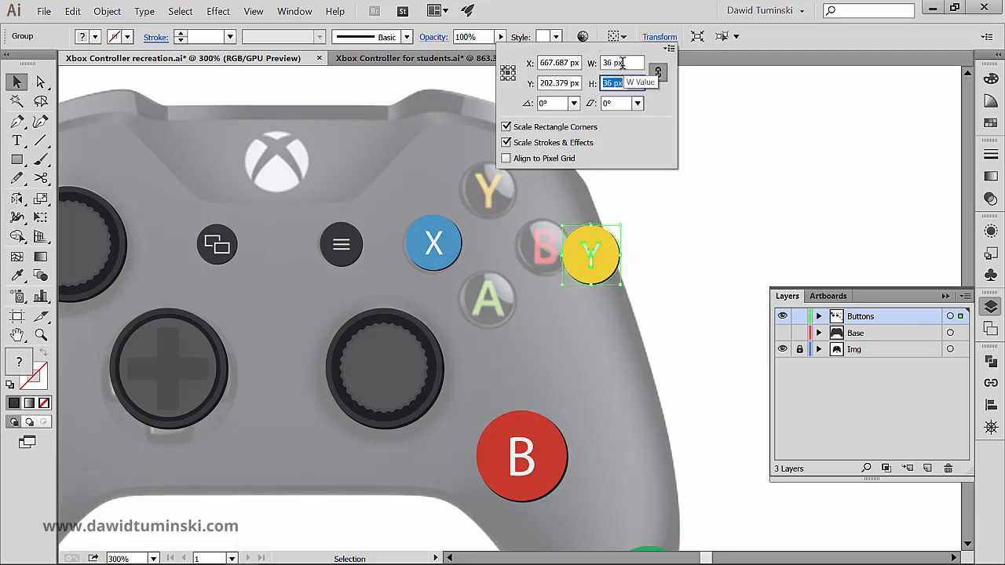
pyautogui.press('Return')
pyautogui.moveTo(594, 262); pyautogui.dragTo(490, 193)
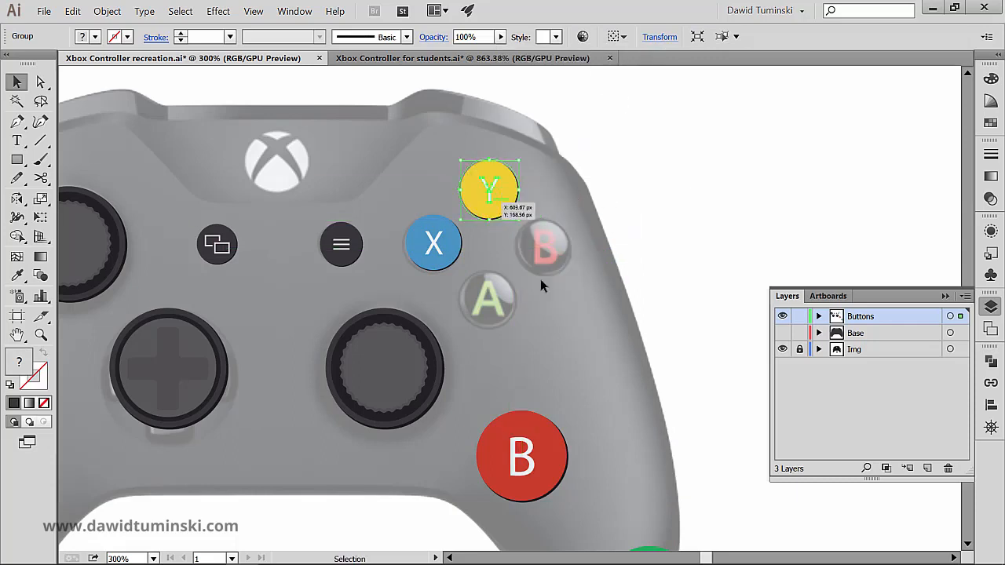
# - Resize the red B button proportionally to match the Y button's size and place it over the reference's B
pyautogui.click(540, 279)
pyautogui.click(537, 487)
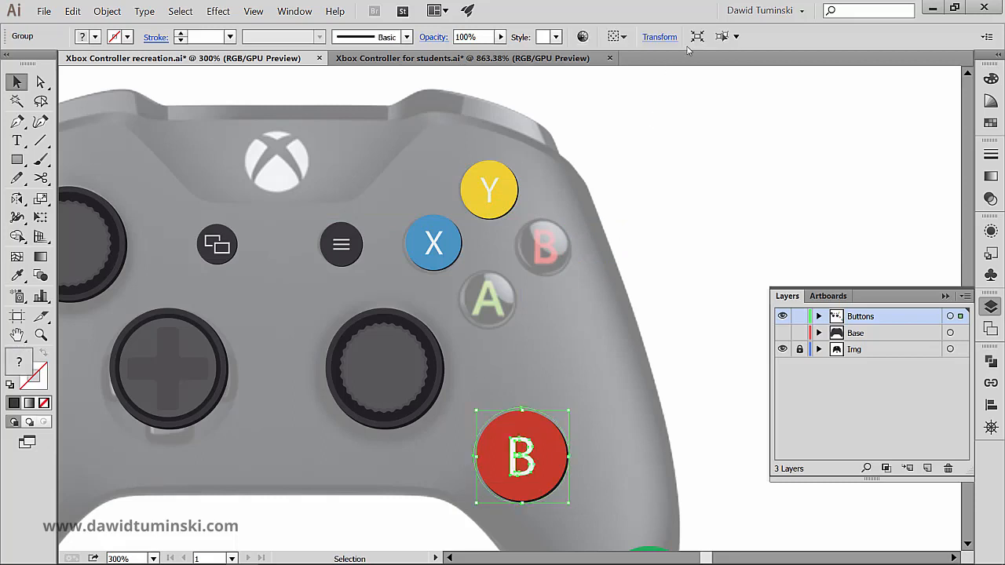
pyautogui.click(659, 37)
pyautogui.doubleClick(624, 62)
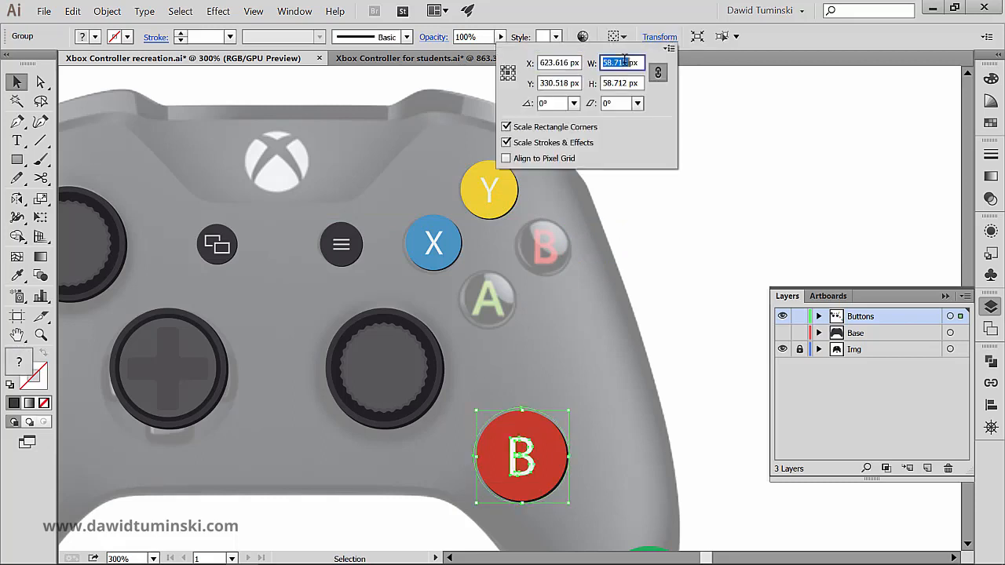
pyautogui.write('37')
pyautogui.press('Return')
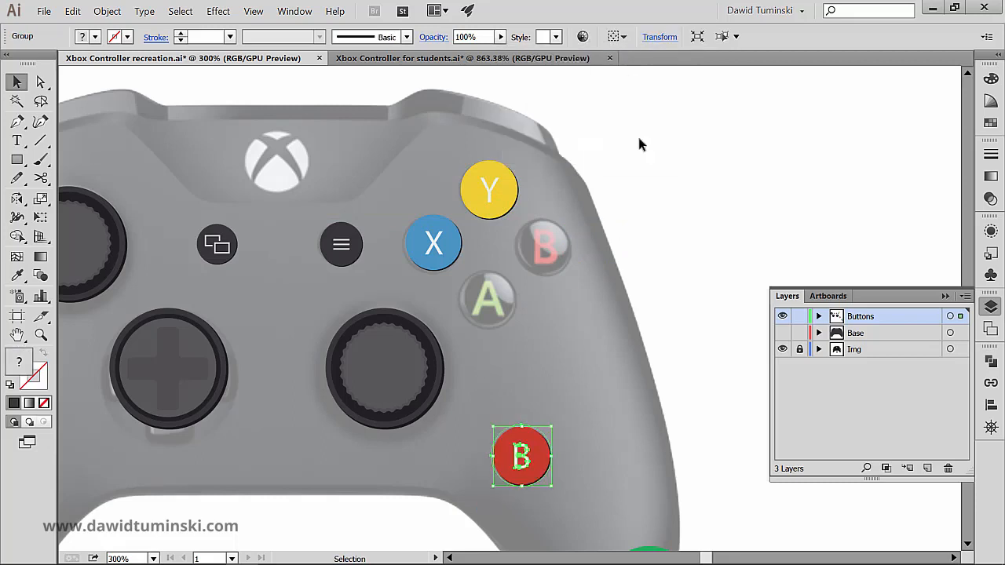
pyautogui.moveTo(536, 453); pyautogui.dragTo(552, 249)
# - Resize the green A button proportionally to 36 px wide and place it over the reference's A
pyautogui.scroll(-5, 558, 240)
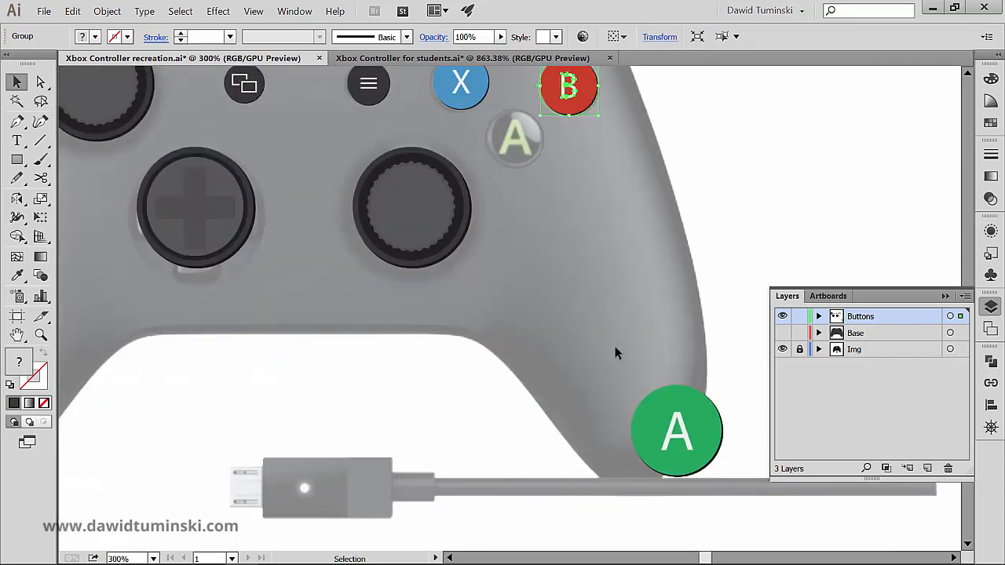
pyautogui.moveTo(689, 441); pyautogui.dragTo(560, 221)
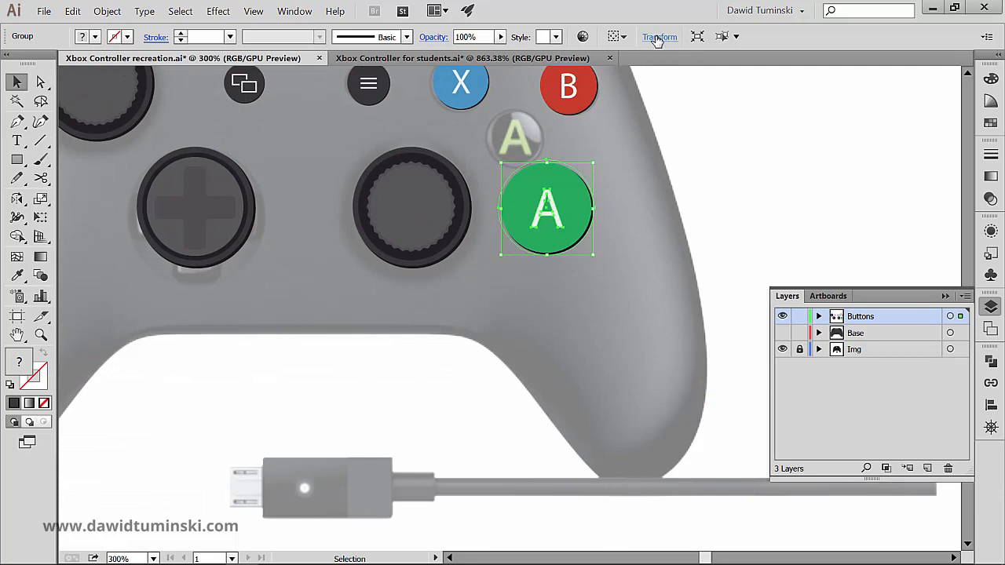
pyautogui.click(659, 37)
pyautogui.doubleClick(626, 62)
pyautogui.write('36')
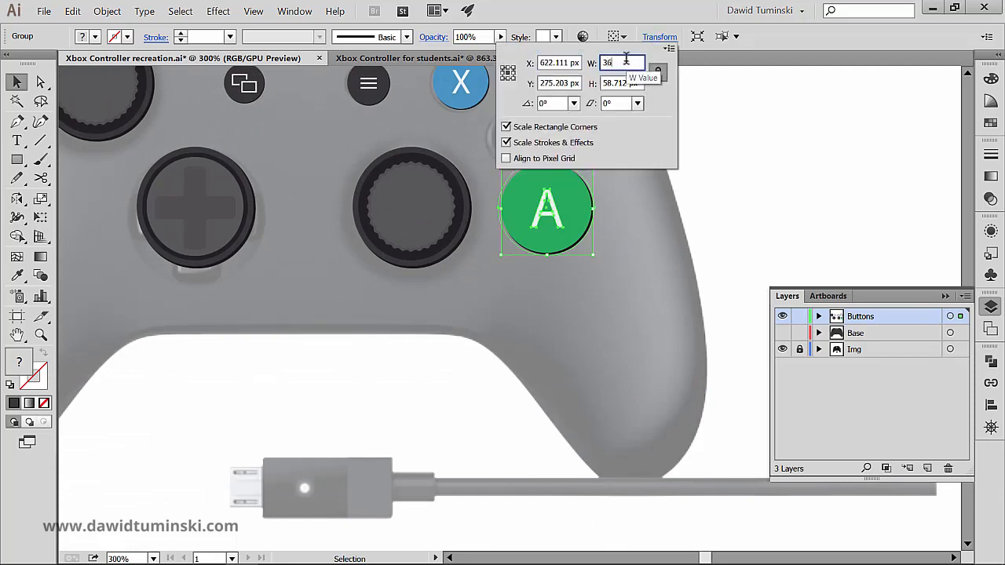
pyautogui.press('Tab')
pyautogui.press('Return')
pyautogui.click(648, 134)
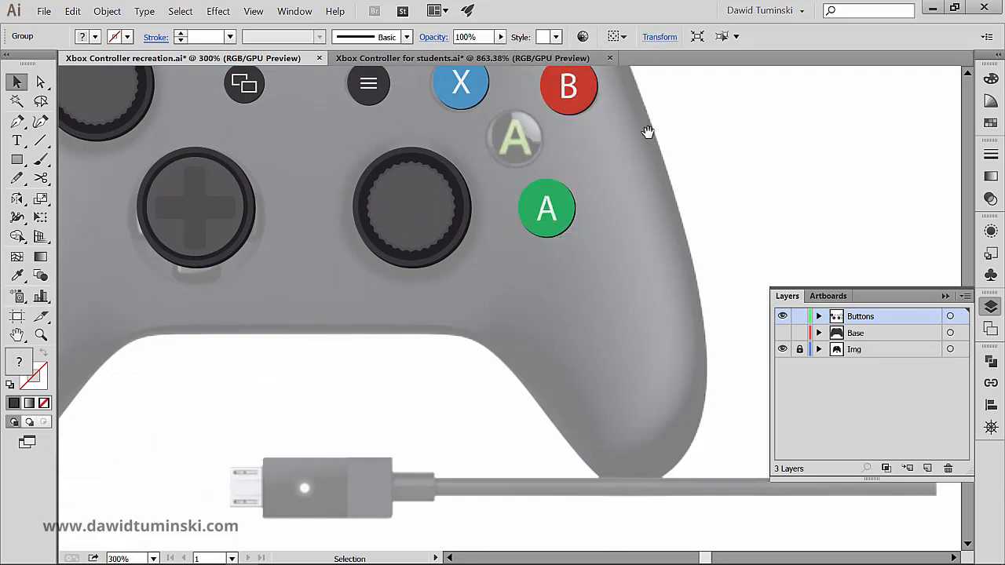
pyautogui.scroll(3, 639, 172)
pyautogui.moveTo(539, 295); pyautogui.dragTo(509, 226)
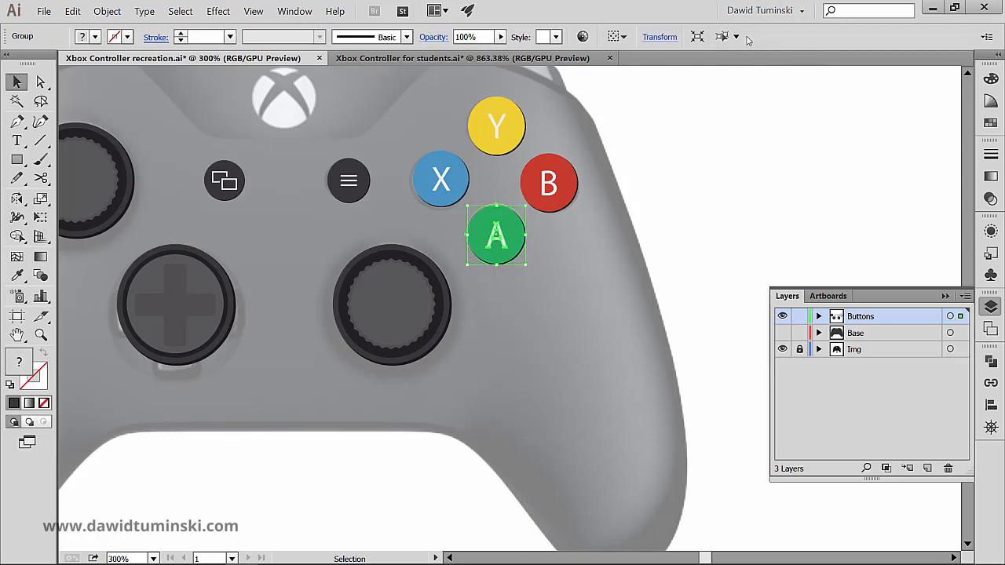
# - Open the standalone Transform panel for the green A button, close it again and clear the selection
pyautogui.click(295, 11)
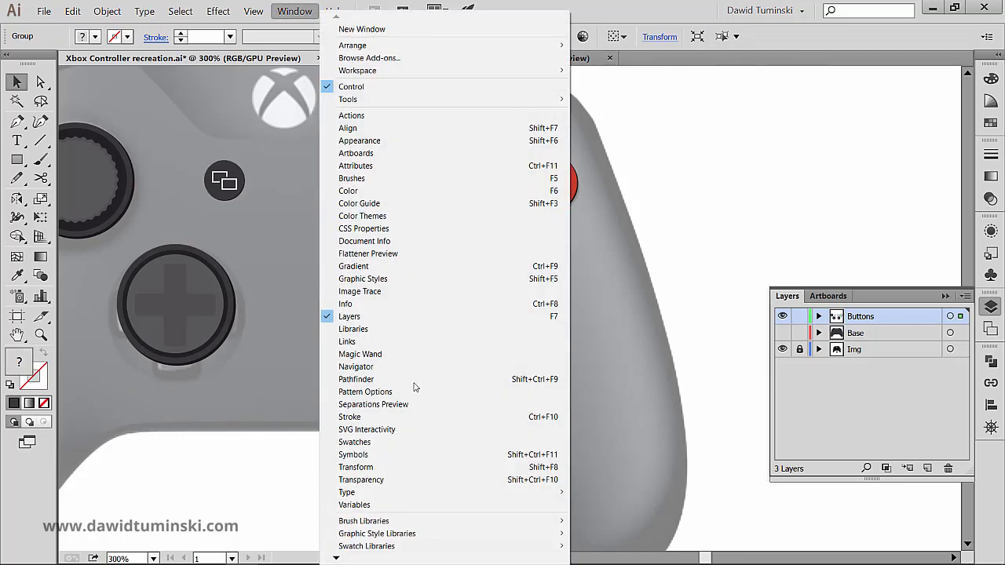
pyautogui.click(403, 468)
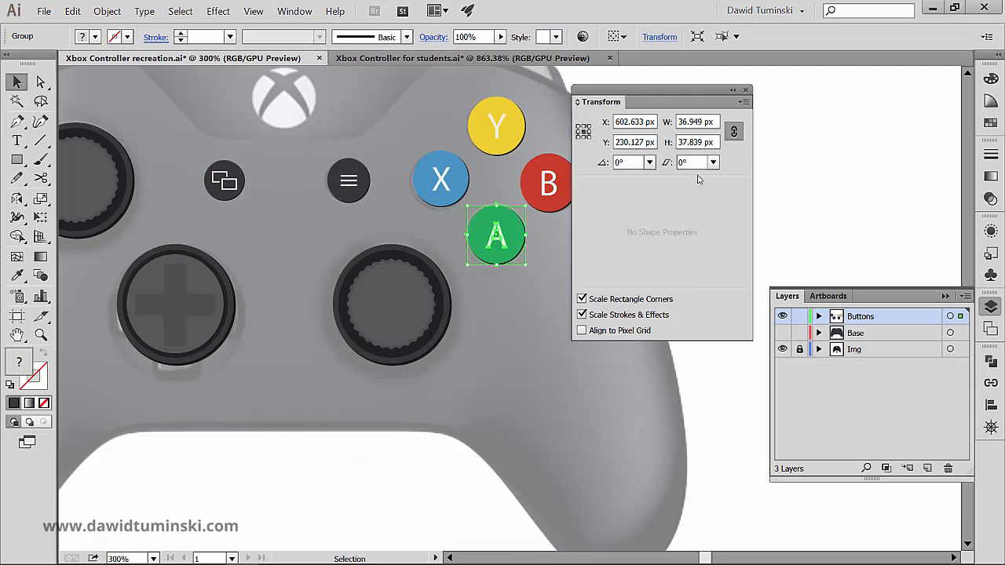
pyautogui.click(664, 38)
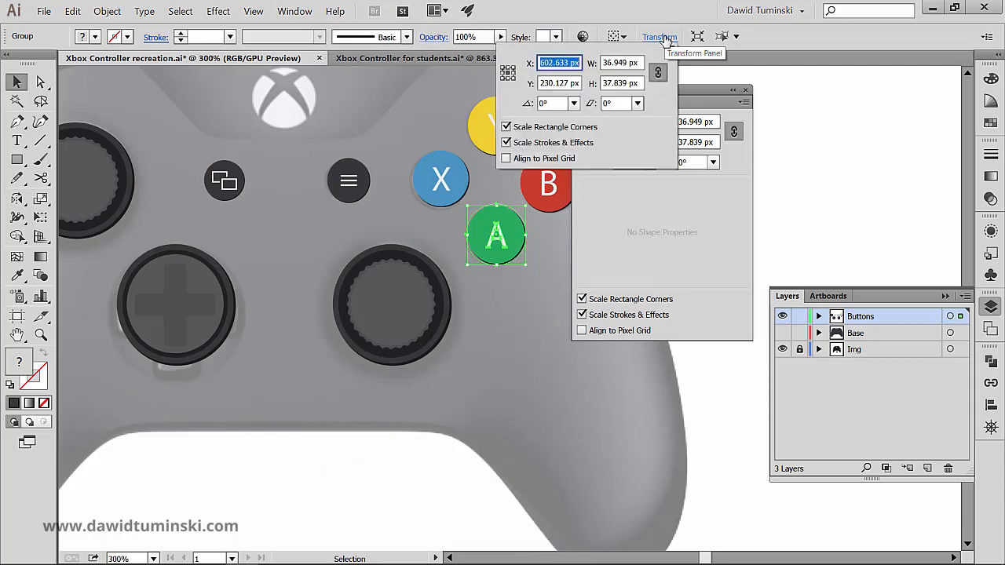
pyautogui.click(664, 38)
pyautogui.click(747, 89)
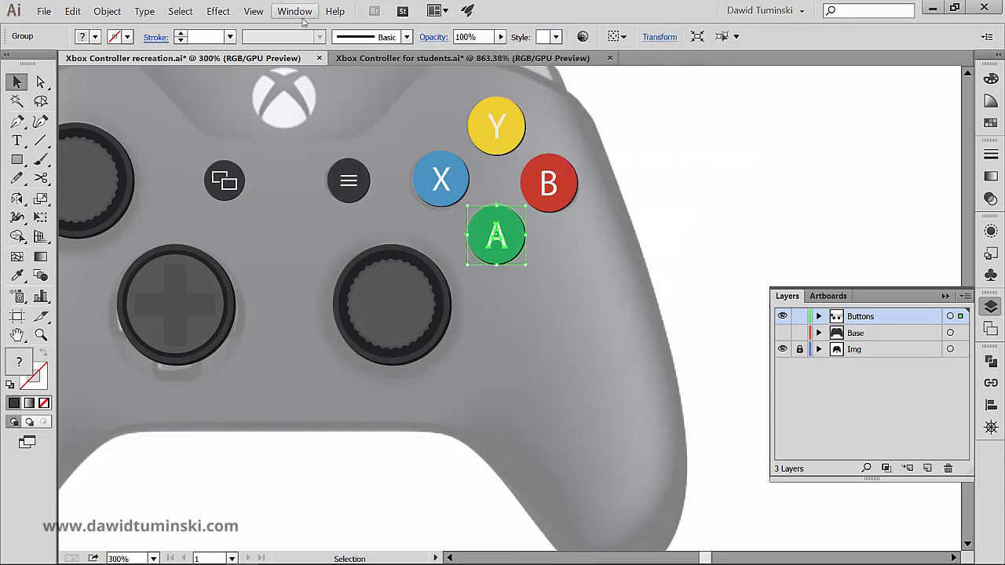
pyautogui.click(299, 13)
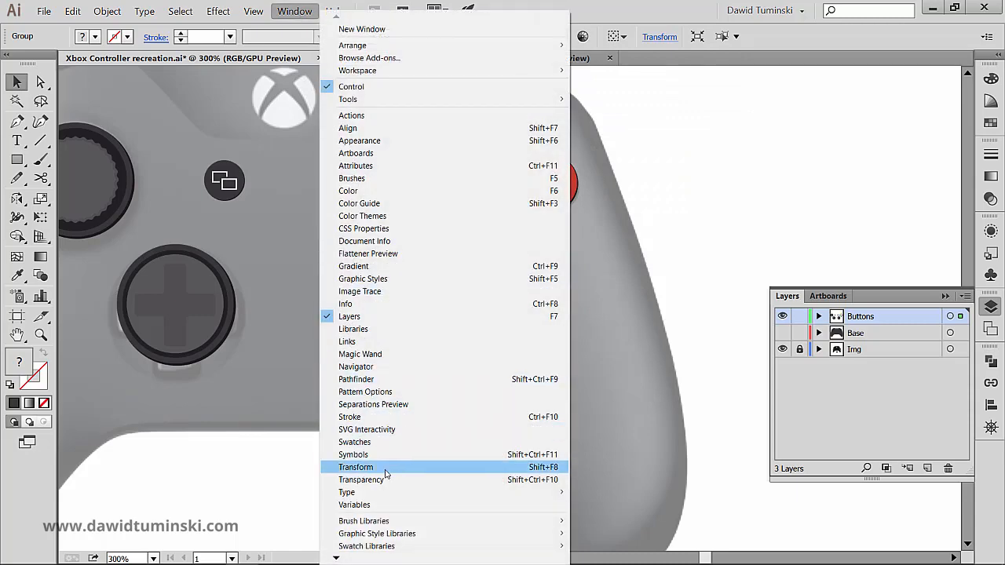
pyautogui.click(555, 151)
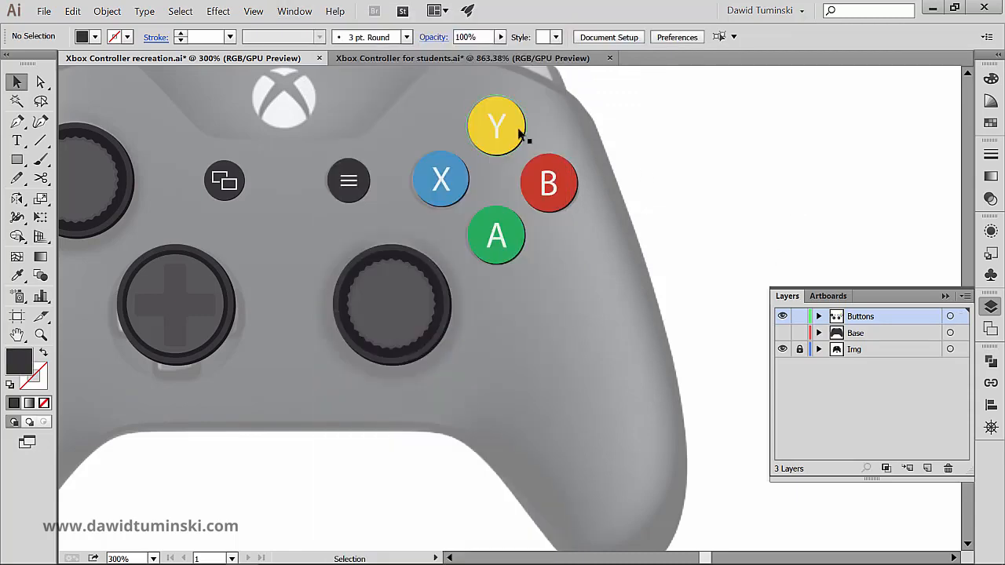
# - Center-align the green A button horizontally with the yellow Y button, using Y as the key object
pyautogui.click(521, 130)
pyautogui.keyDown('shift'); pyautogui.click(497, 235); pyautogui.keyUp('shift')
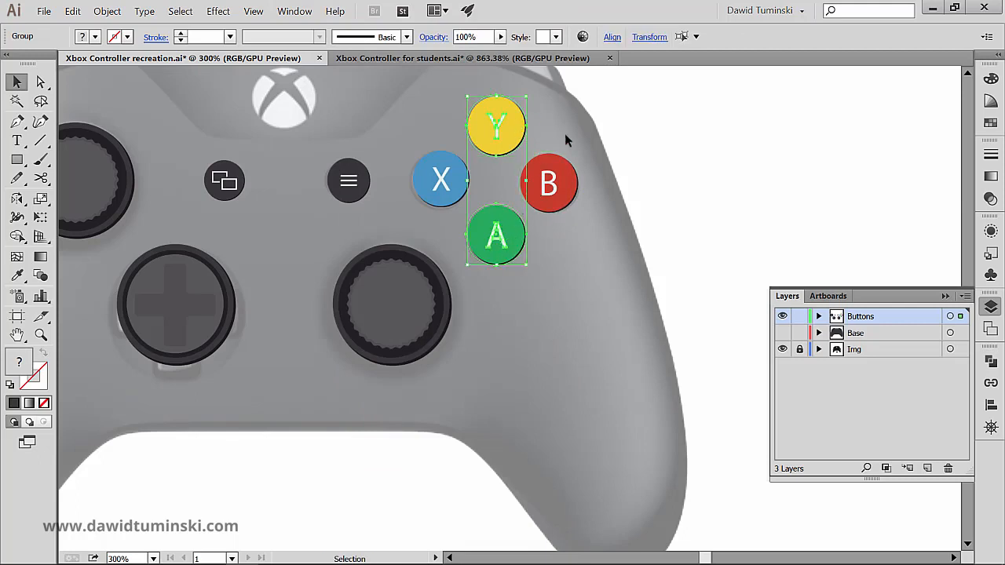
pyautogui.click(504, 116)
pyautogui.click(611, 37)
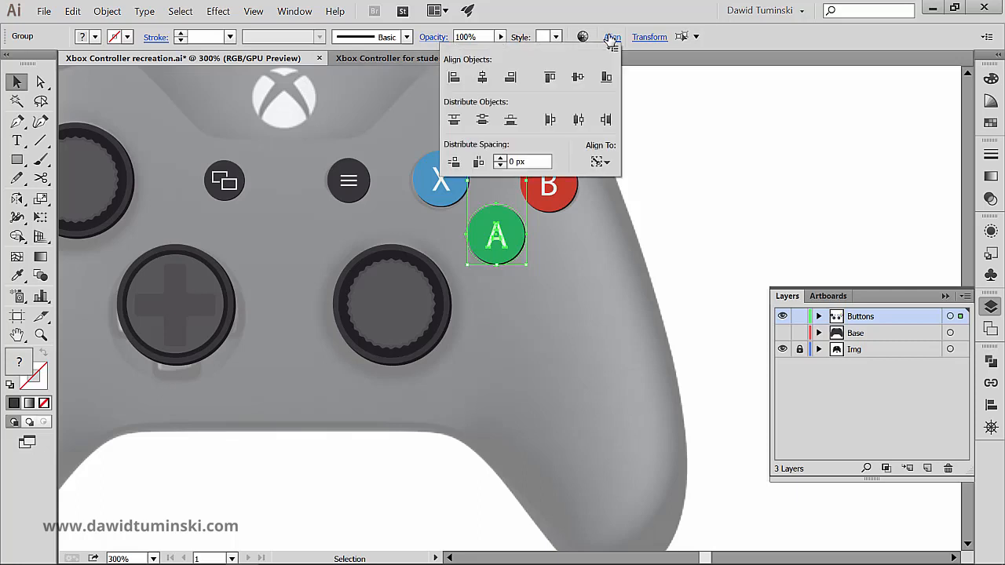
pyautogui.click(482, 77)
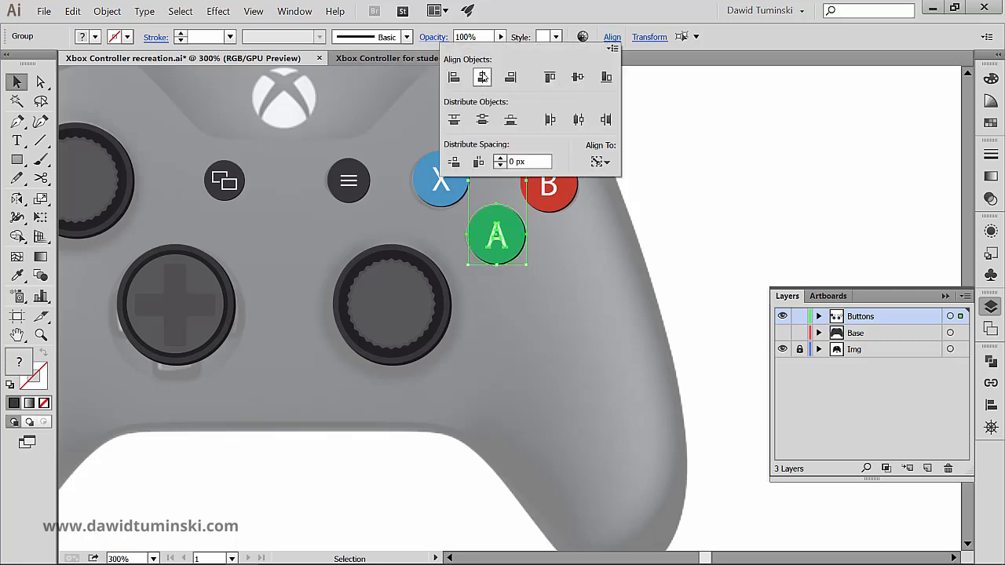
pyautogui.click(686, 117)
# - Center-align the red B button vertically with the blue X button, using X as the key object
pyautogui.click(446, 181)
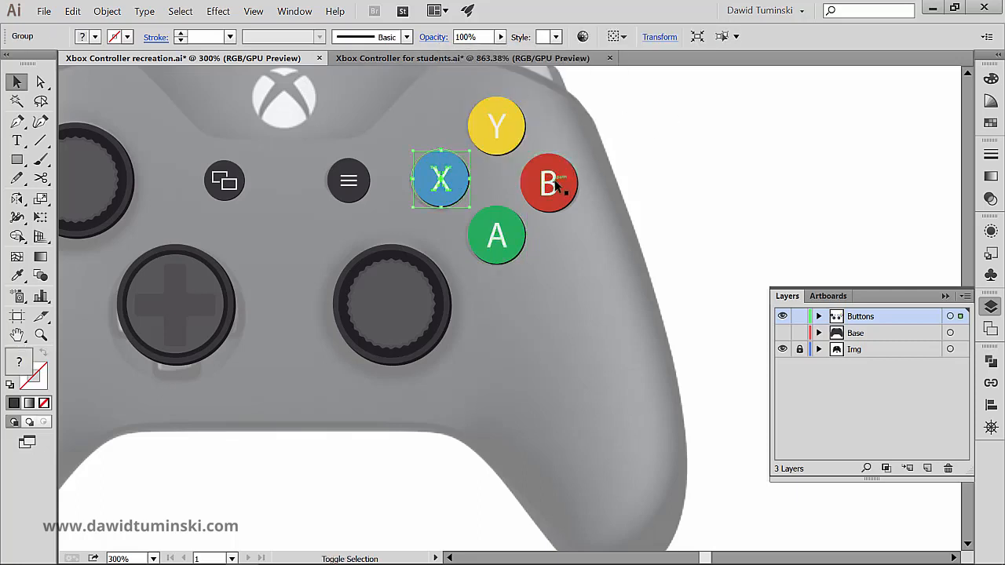
pyautogui.keyDown('shift'); pyautogui.click(555, 184); pyautogui.keyUp('shift')
pyautogui.click(449, 195)
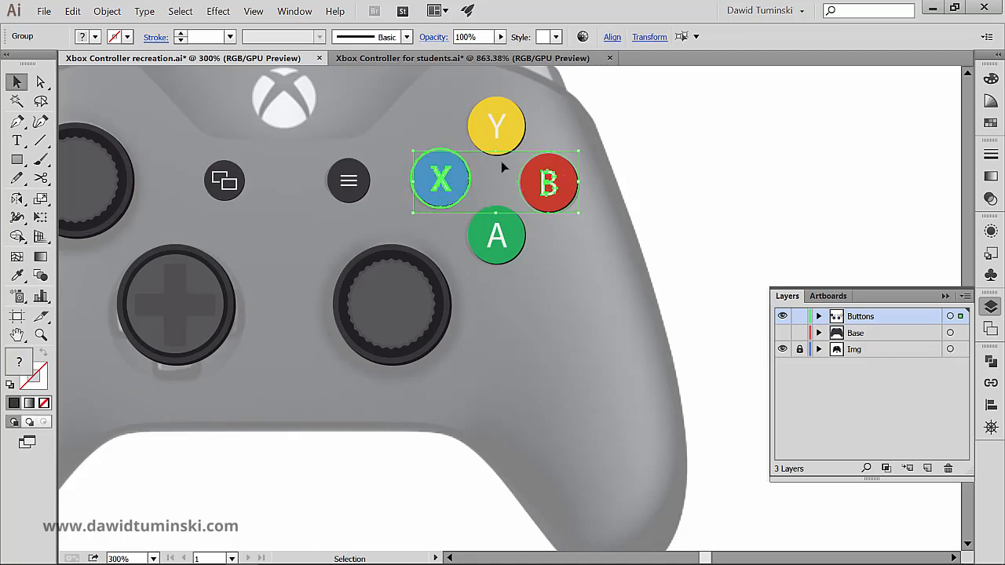
pyautogui.click(611, 37)
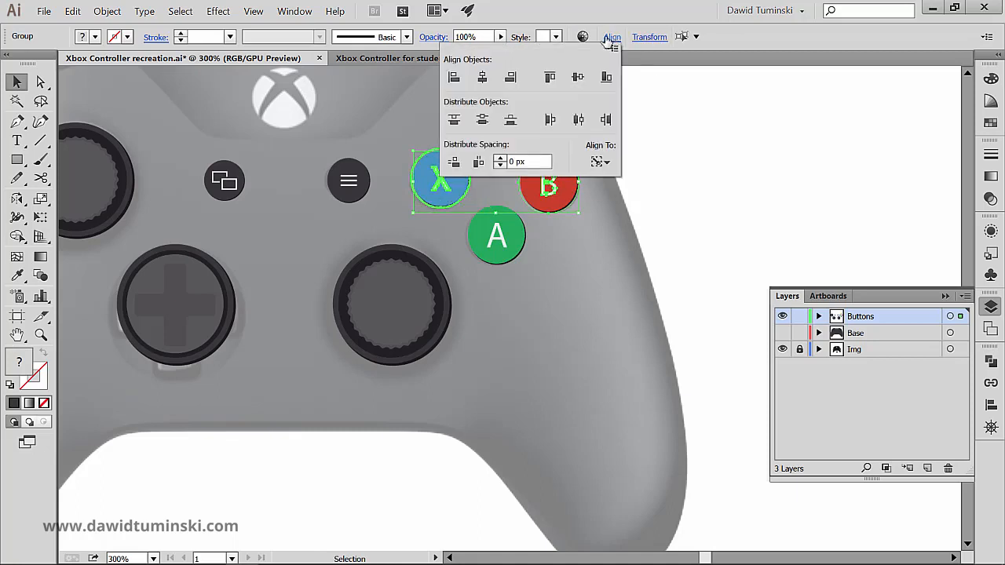
pyautogui.click(577, 77)
pyautogui.click(716, 142)
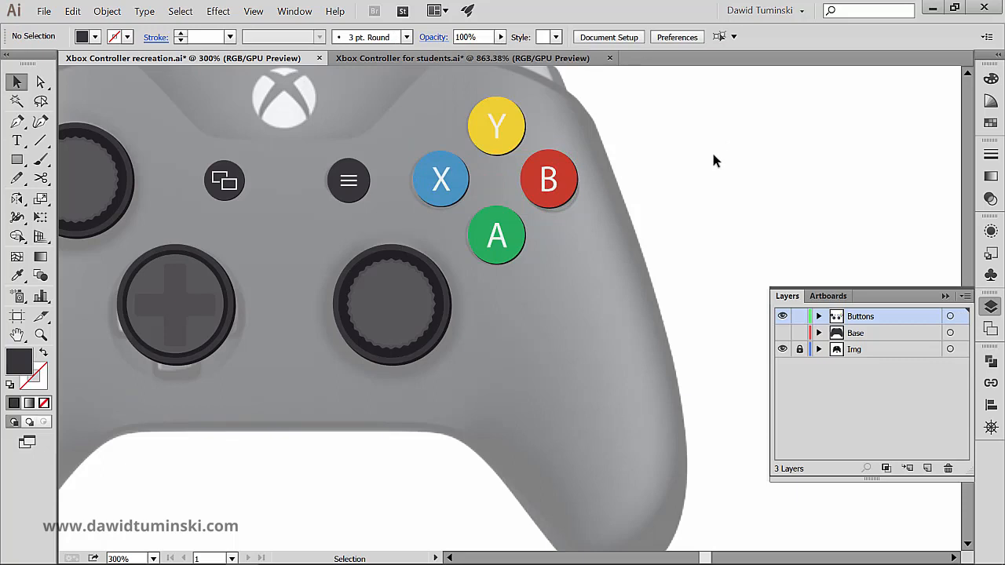
# - Hide the Img reference layer, then show the Base layer and lock it
pyautogui.hscroll(-3, 711, 149)
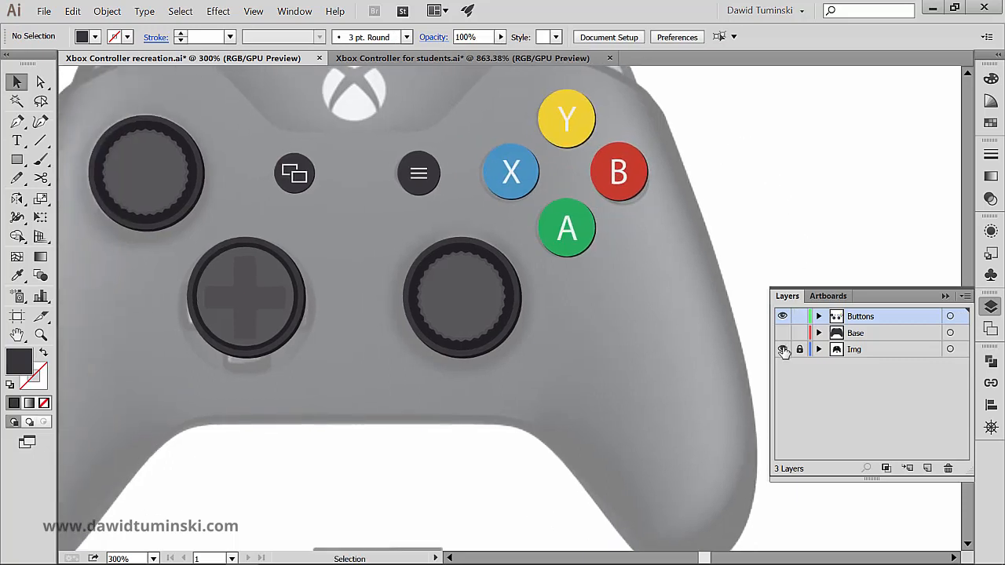
pyautogui.click(783, 349)
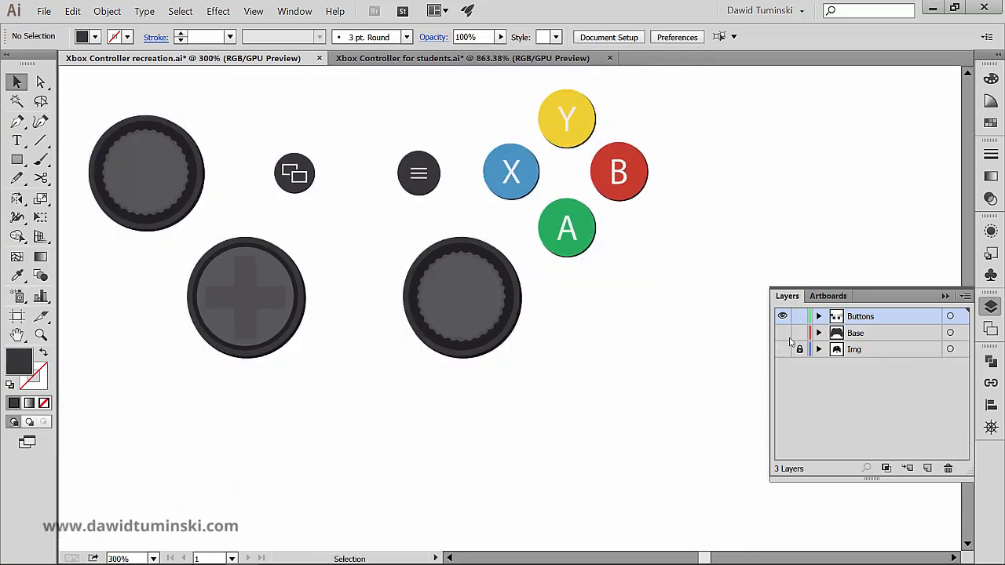
pyautogui.click(783, 332)
pyautogui.hscroll(-2, 780, 147)
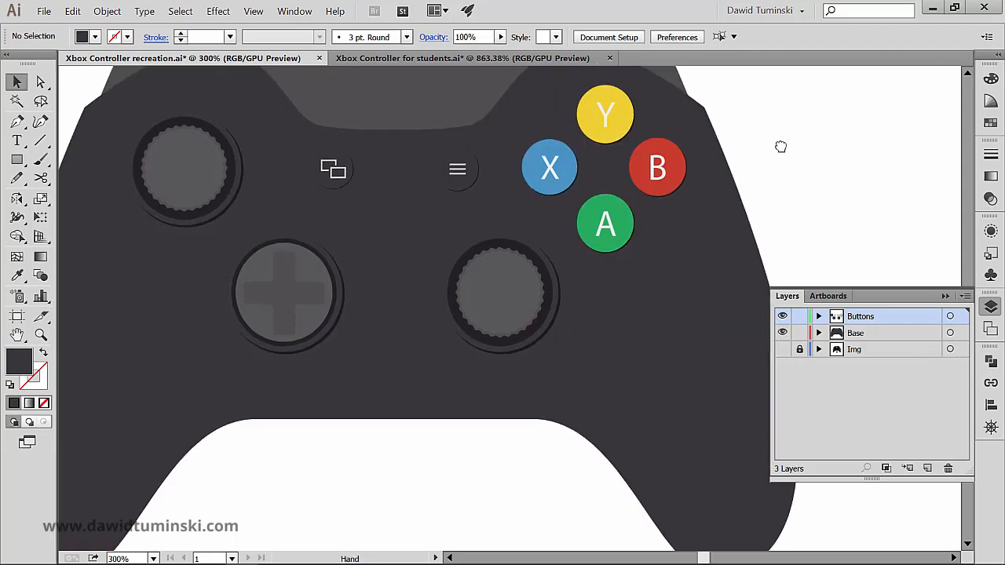
pyautogui.hotkey('ctrl', '-')
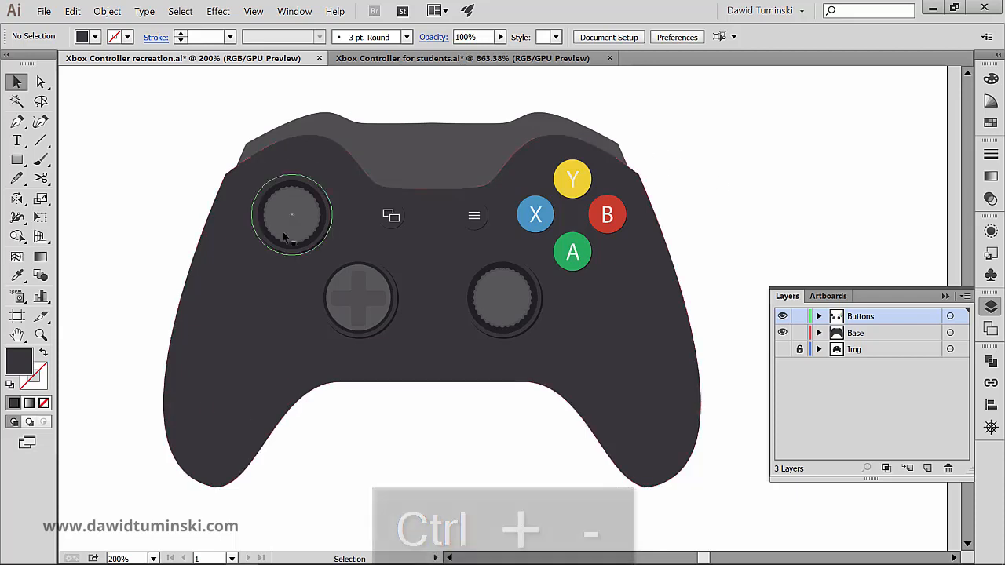
pyautogui.click(799, 332)
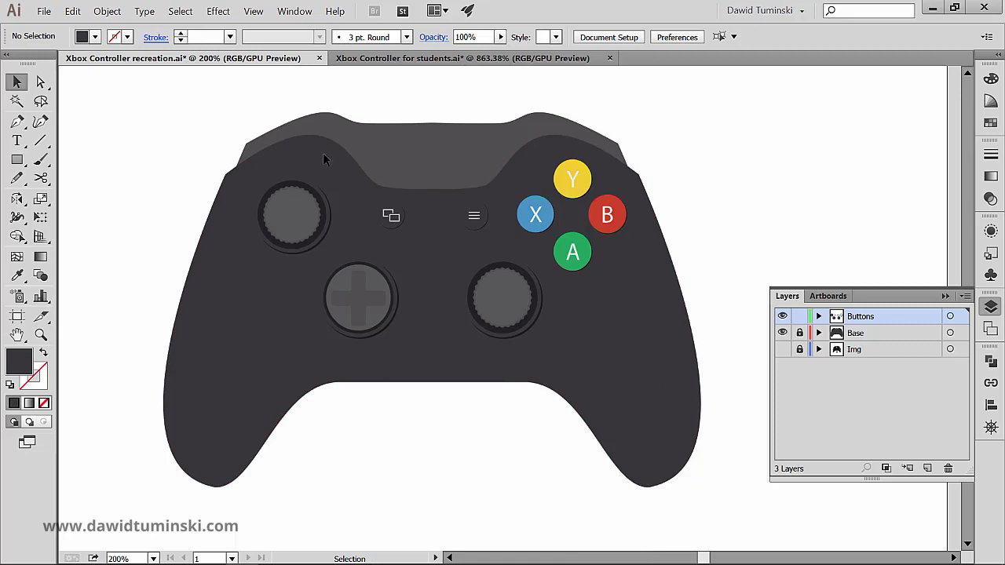
# - Open the appearance attributes of the view button's circle and select its lower black fill, checking it by toggling its visibility
pyautogui.hotkey('ctrl', 'space')
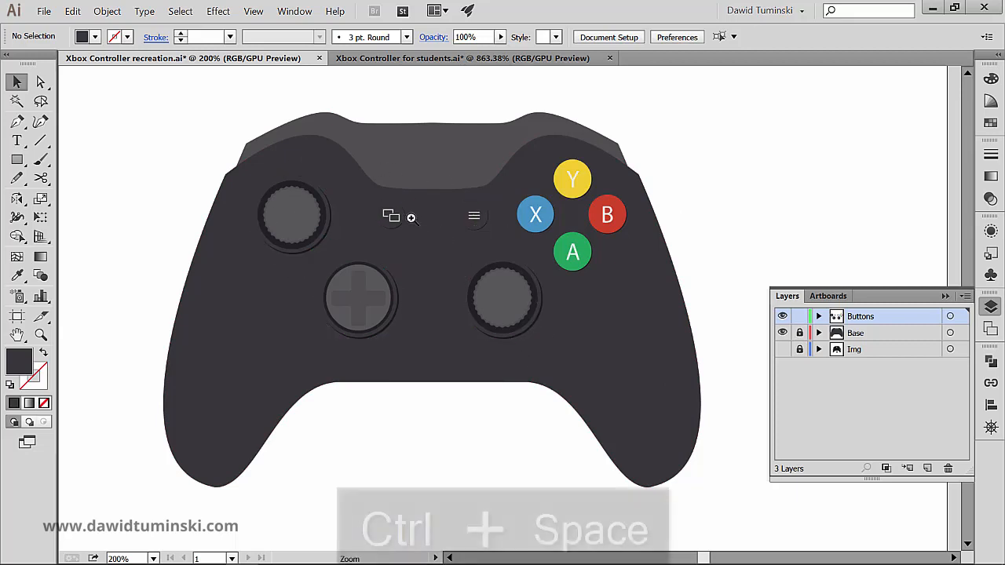
pyautogui.moveTo(409, 216); pyautogui.dragTo(567, 181)
pyautogui.click(390, 196)
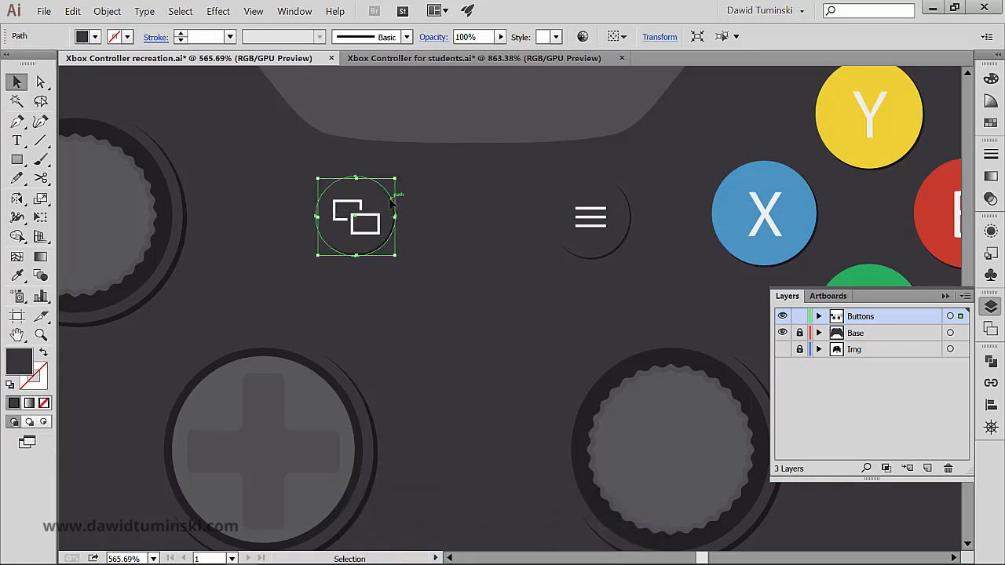
pyautogui.click(990, 233)
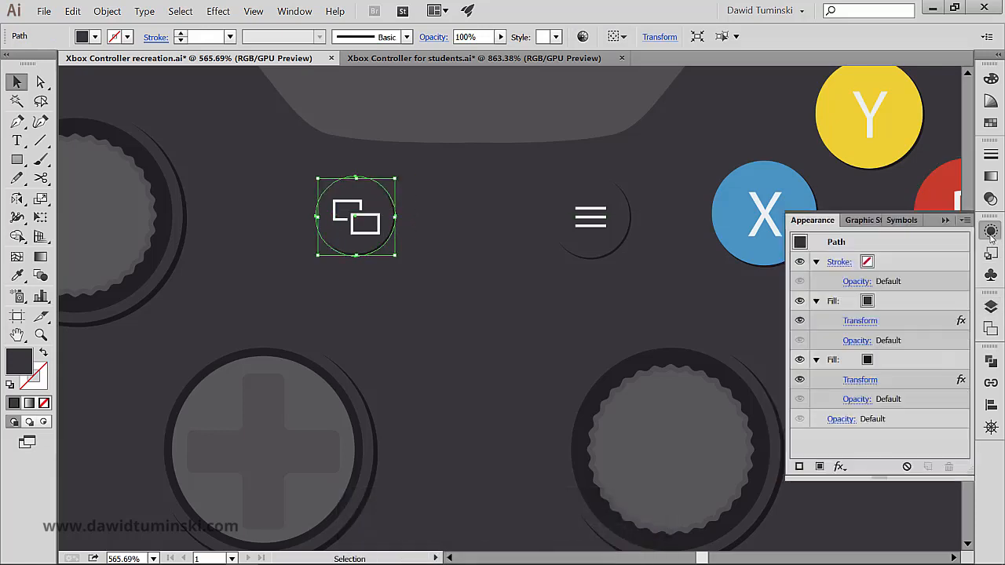
pyautogui.click(905, 360)
pyautogui.click(799, 360)
pyautogui.click(799, 361)
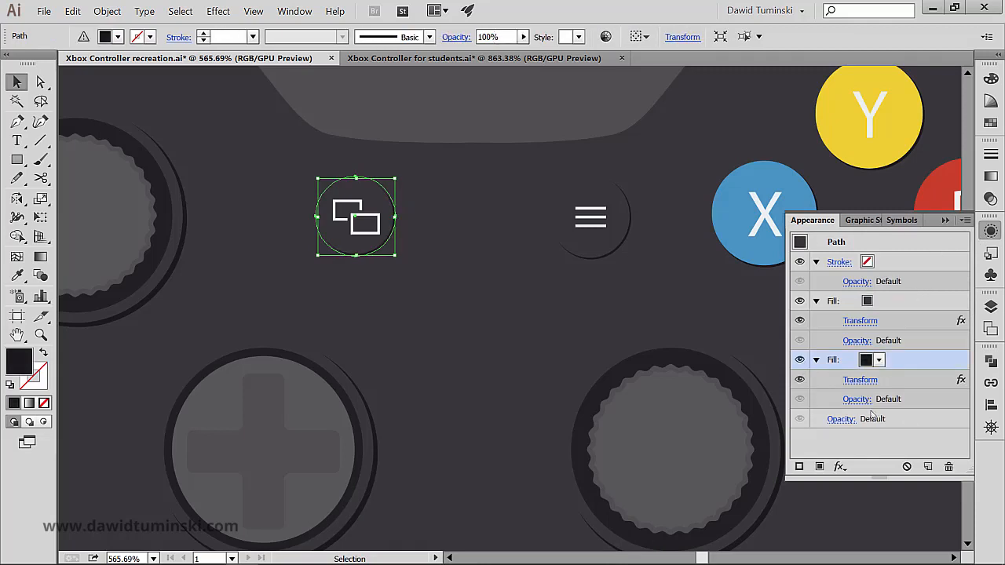
# - Set the Transform effect on the view button's black shadow fill to move 1 px horizontally and 1 px vertically, with preview on
pyautogui.click(860, 380)
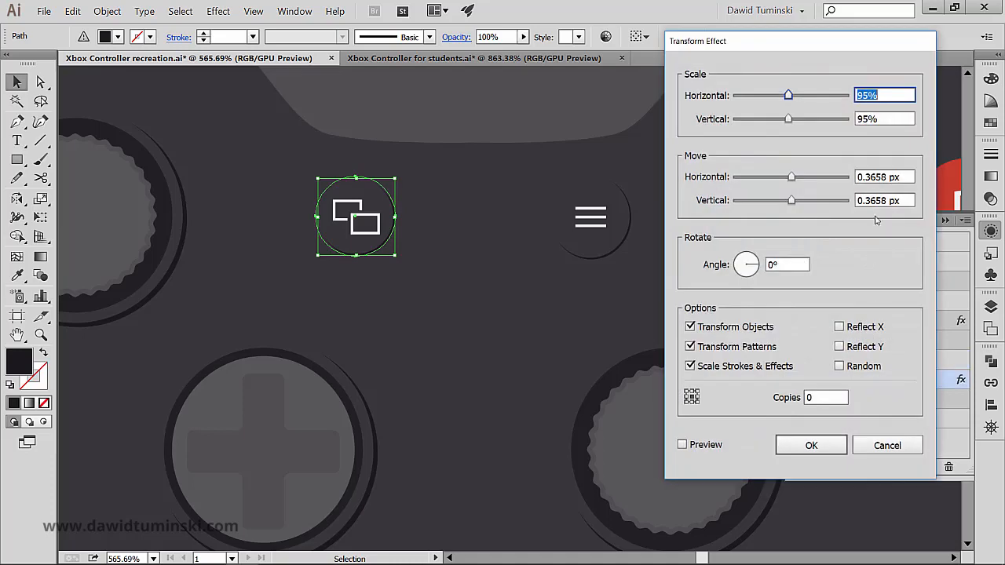
pyautogui.click(903, 177)
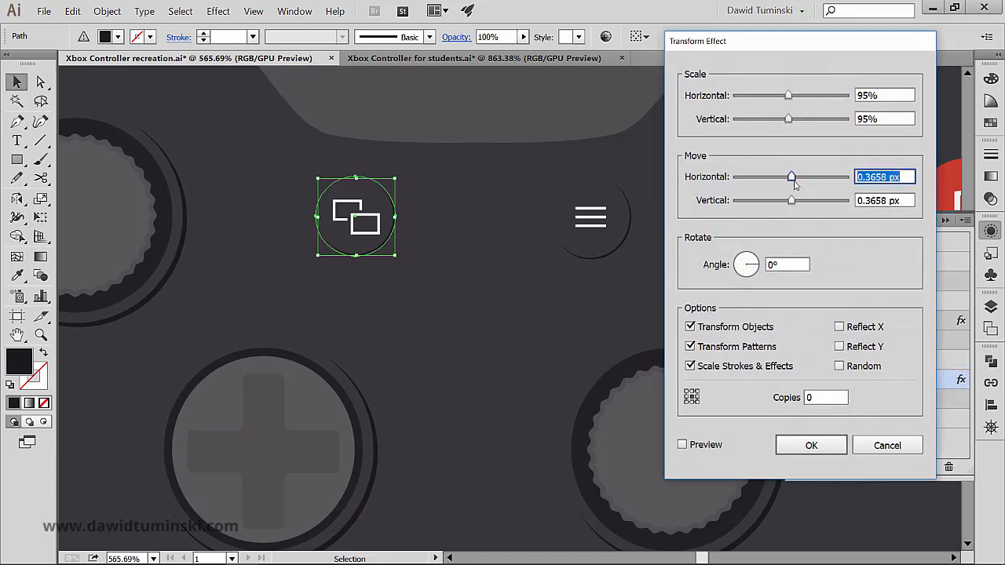
pyautogui.write('1')
pyautogui.press('Tab')
pyautogui.write('1')
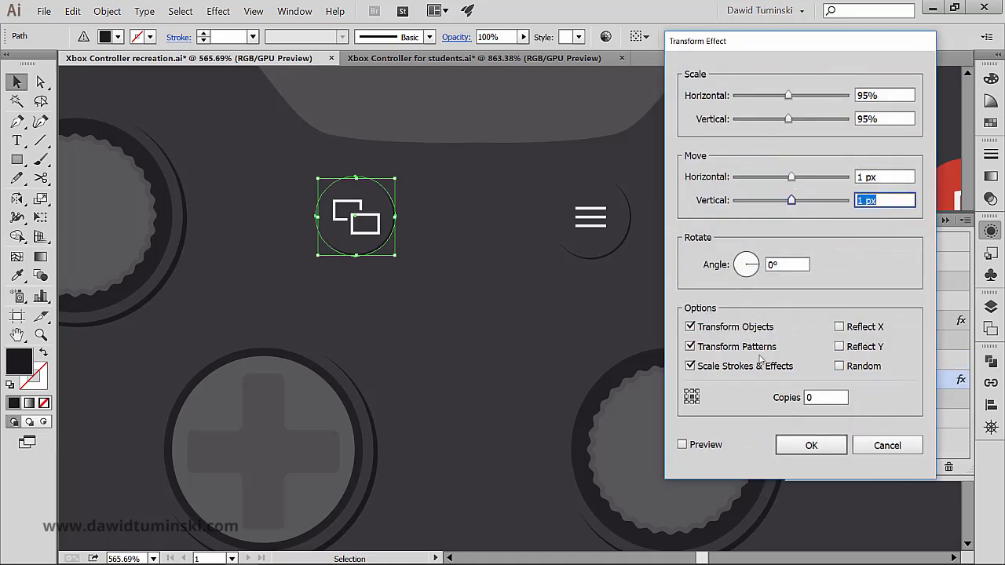
pyautogui.click(709, 446)
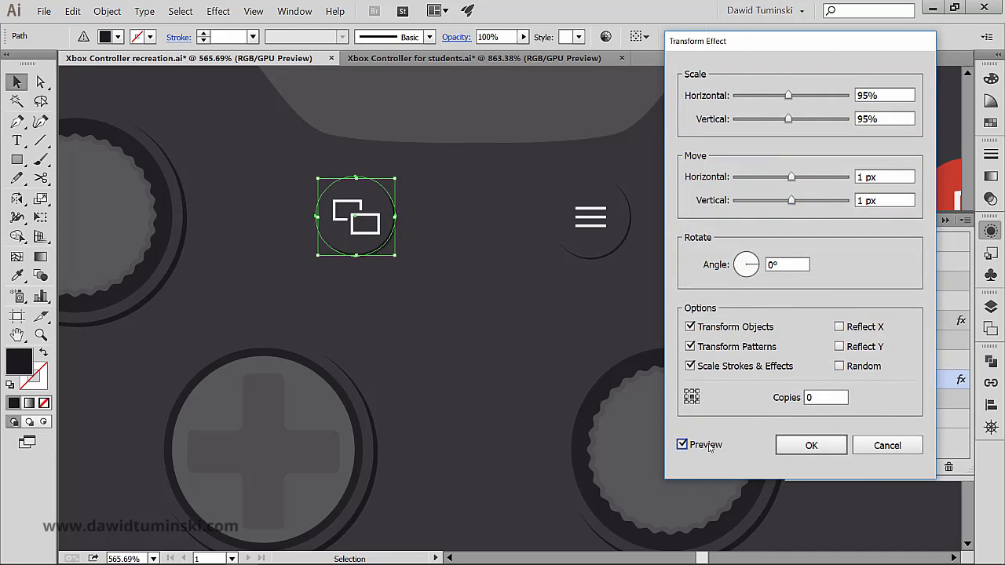
pyautogui.click(824, 454)
pyautogui.click(521, 267)
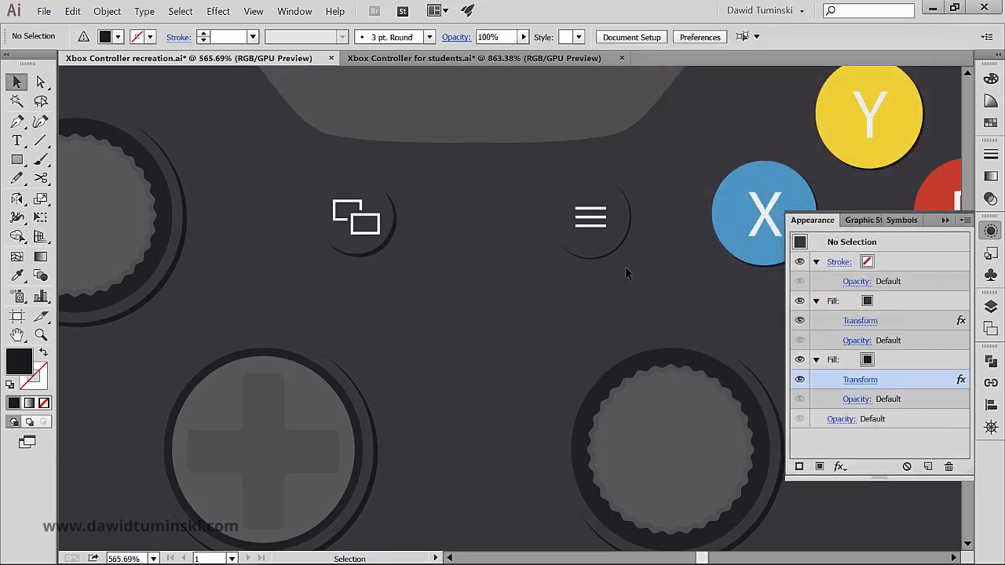
# - Ungroup the menu button so its circle can be selected separately from the three lines
pyautogui.click(615, 211)
pyautogui.click(642, 253)
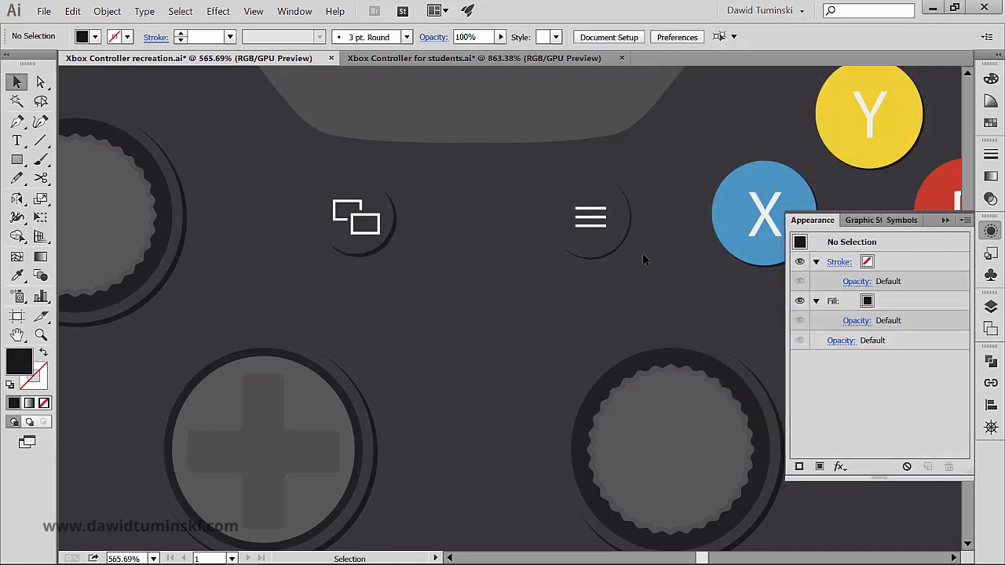
pyautogui.click(624, 218)
pyautogui.press('ctrl')
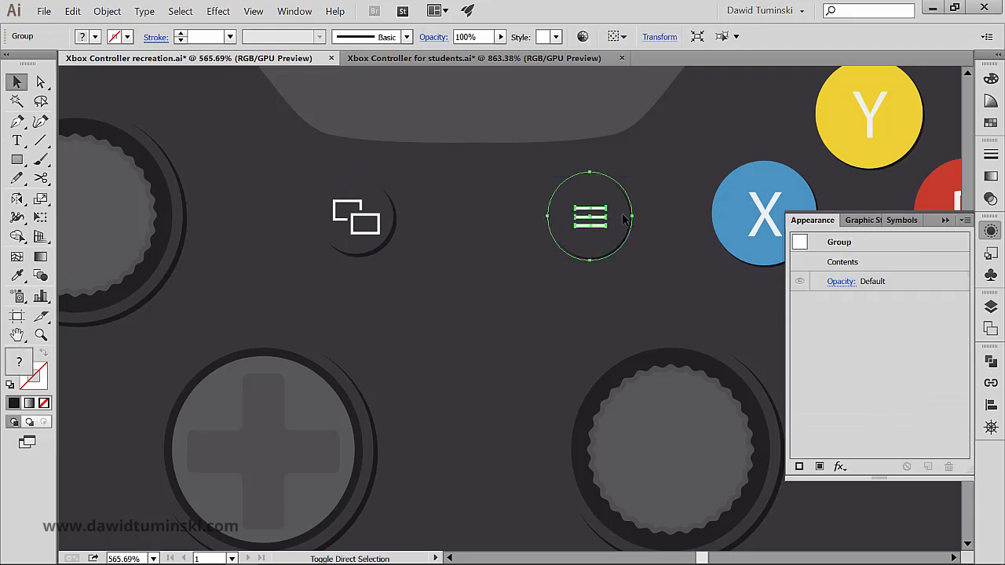
pyautogui.hotkey('ctrl', 'shift', 'g')
pyautogui.click(532, 290)
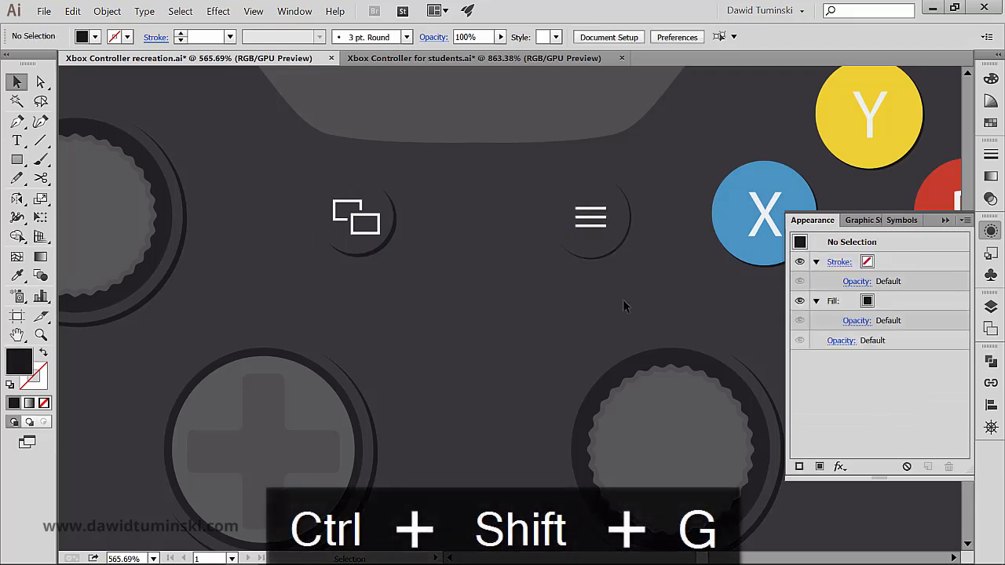
# - Set the Transform effect on the menu circle's black shadow fill to move 1 px horizontally and 1 px vertically
pyautogui.click(620, 214)
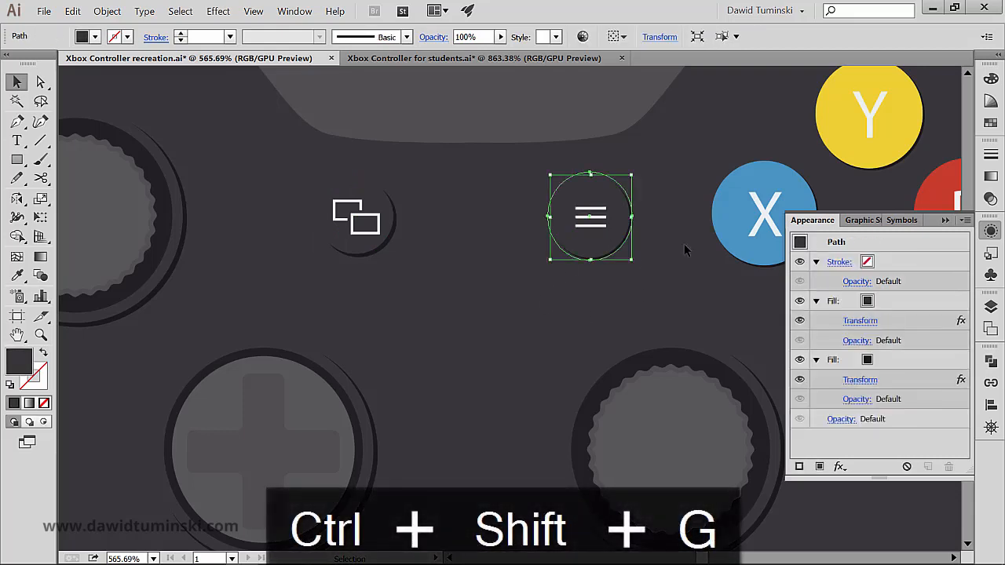
pyautogui.click(863, 381)
pyautogui.doubleClick(880, 177)
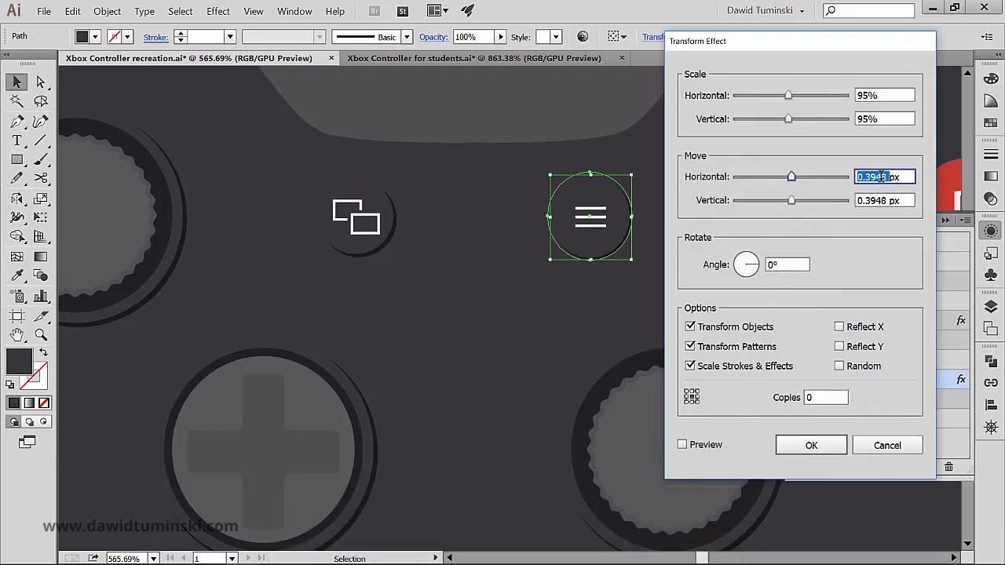
pyautogui.write('1')
pyautogui.press('Tab')
pyautogui.write('1')
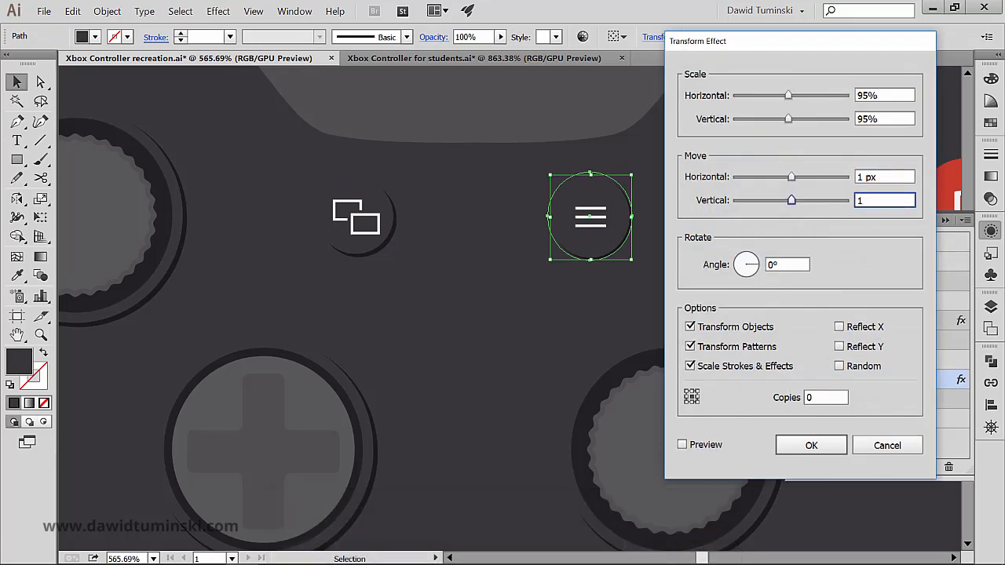
pyautogui.press('Return')
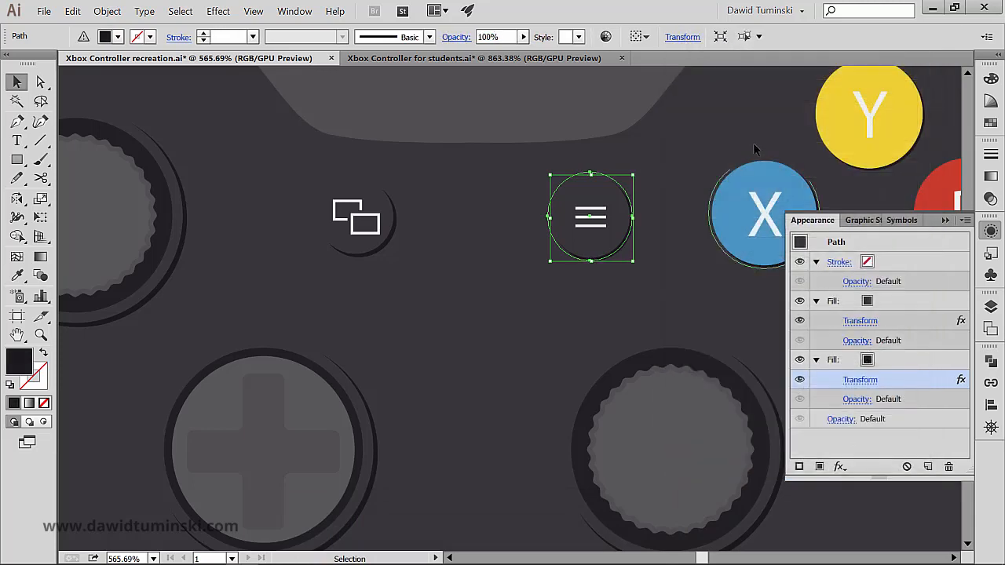
pyautogui.click(708, 134)
# - Ungroup the blue X button and group the menu button's circle with its three lines again
pyautogui.moveTo(715, 128); pyautogui.dragTo(489, 110)
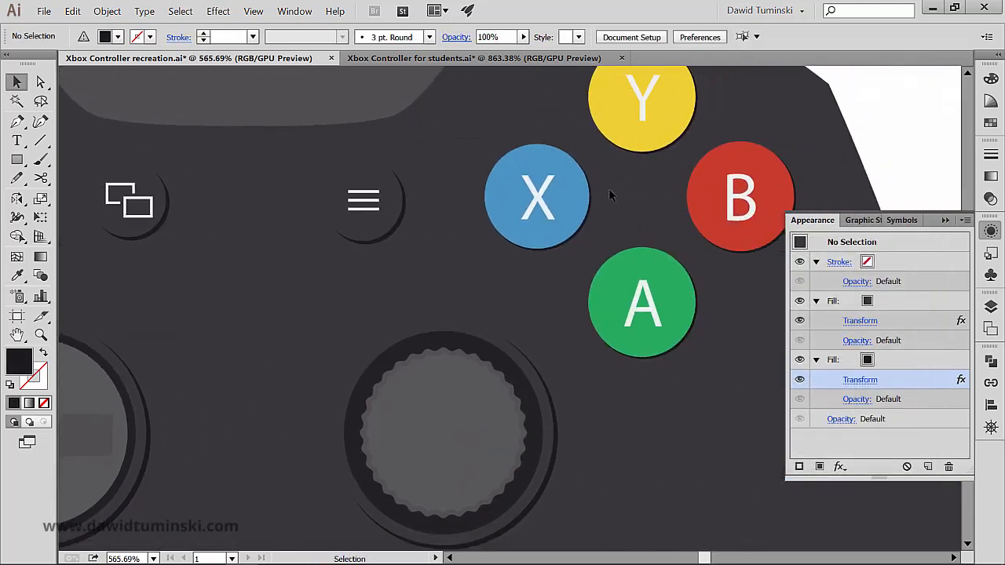
pyautogui.click(589, 198)
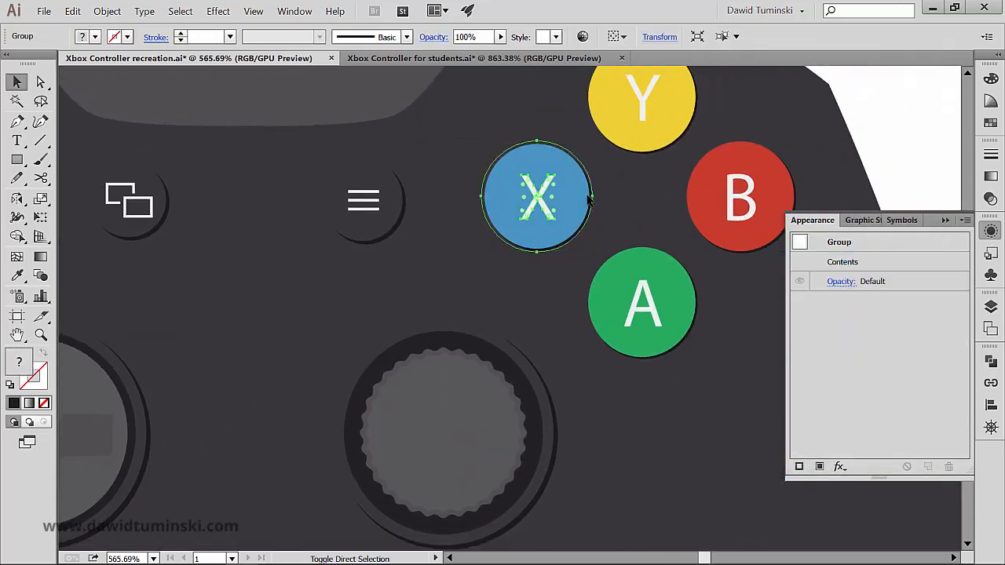
pyautogui.hotkey('ctrl', 'shift', 'g')
pyautogui.moveTo(410, 264); pyautogui.dragTo(350, 191)
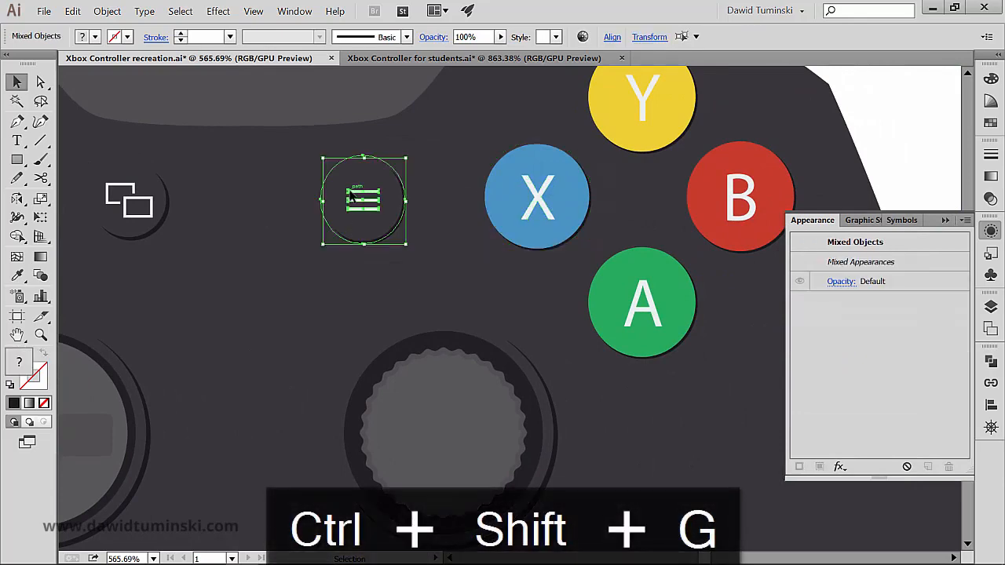
pyautogui.hotkey('ctrl', 'g')
# - Set the Transform effect on the blue X circle's black shadow fill to move 1 px horizontally and 1 px vertically
pyautogui.click(501, 212)
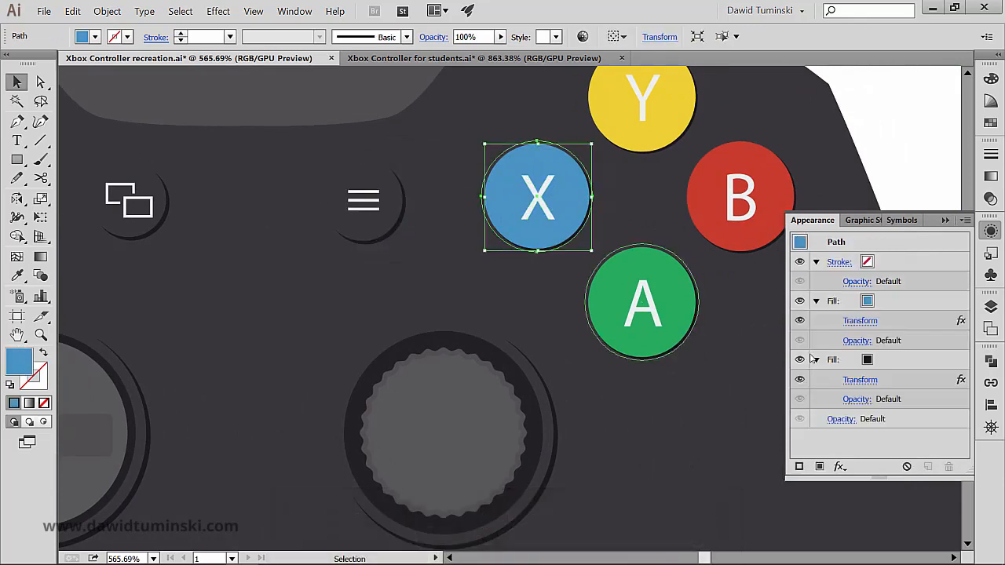
pyautogui.click(862, 380)
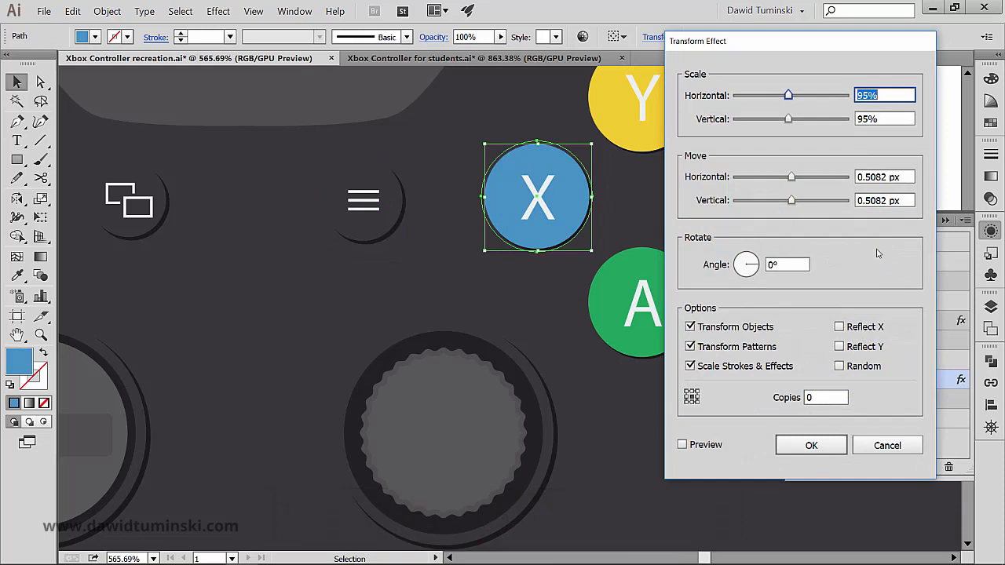
pyautogui.click(907, 176)
pyautogui.write('1')
pyautogui.press('Tab')
pyautogui.write('1')
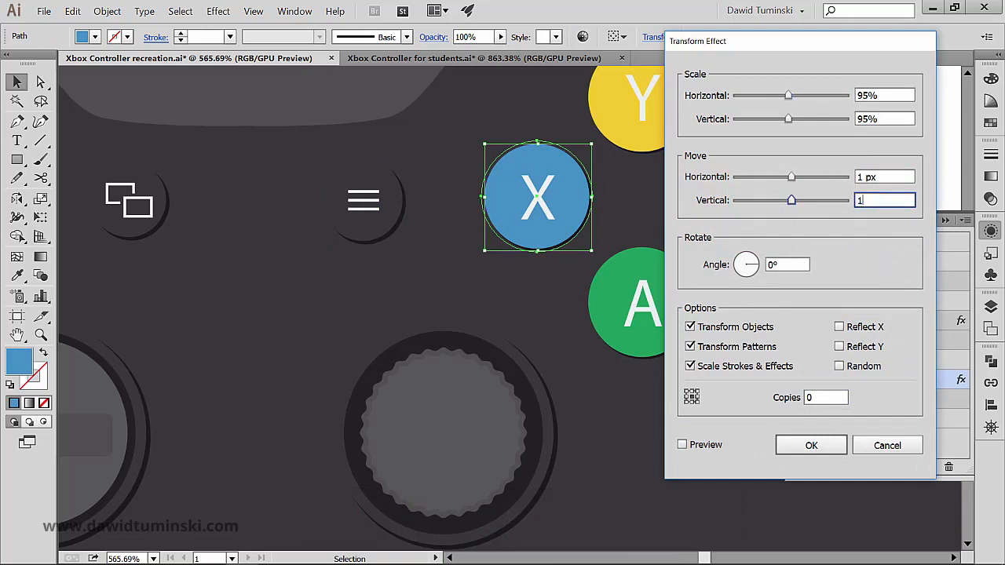
pyautogui.press('Return')
pyautogui.click(722, 339)
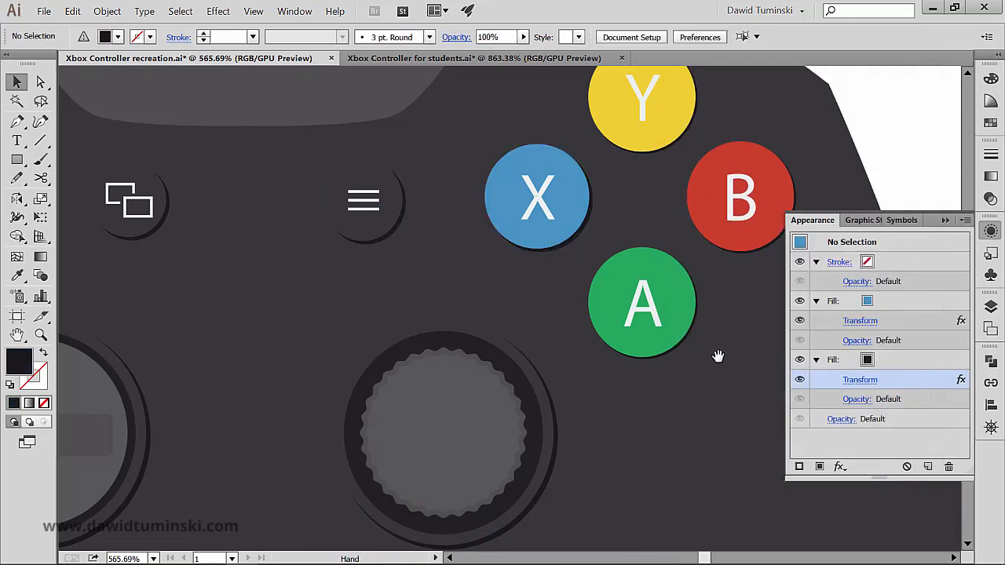
# - Ungroup the green A button so its circle is separate from the letter
pyautogui.moveTo(717, 354); pyautogui.dragTo(667, 366)
pyautogui.click(627, 316)
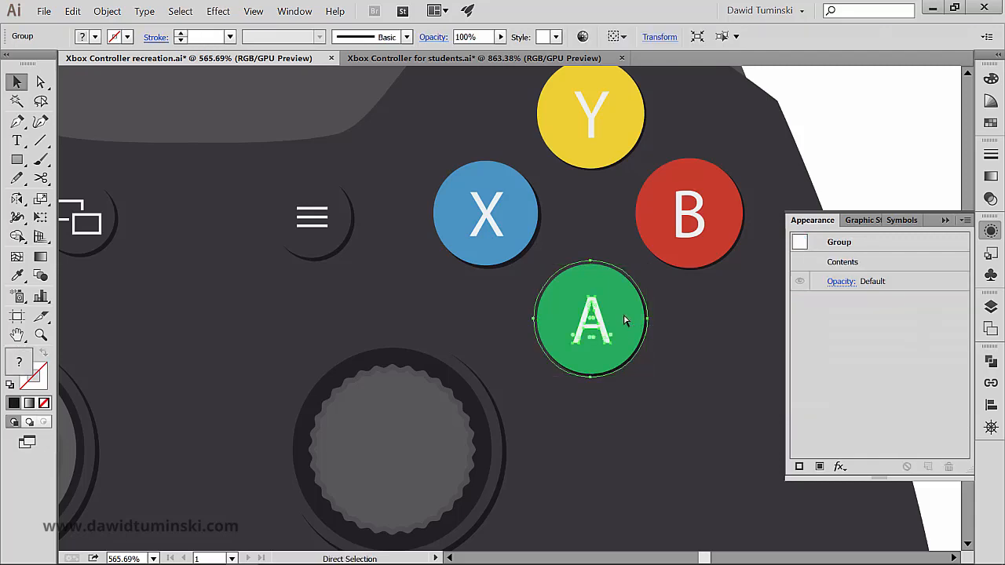
pyautogui.hotkey('ctrl', 'shift', 'g')
pyautogui.click(627, 403)
# - Set the Transform effect on the green A circle's black shadow fill to move 1 px horizontally and 1 px vertically
pyautogui.click(631, 321)
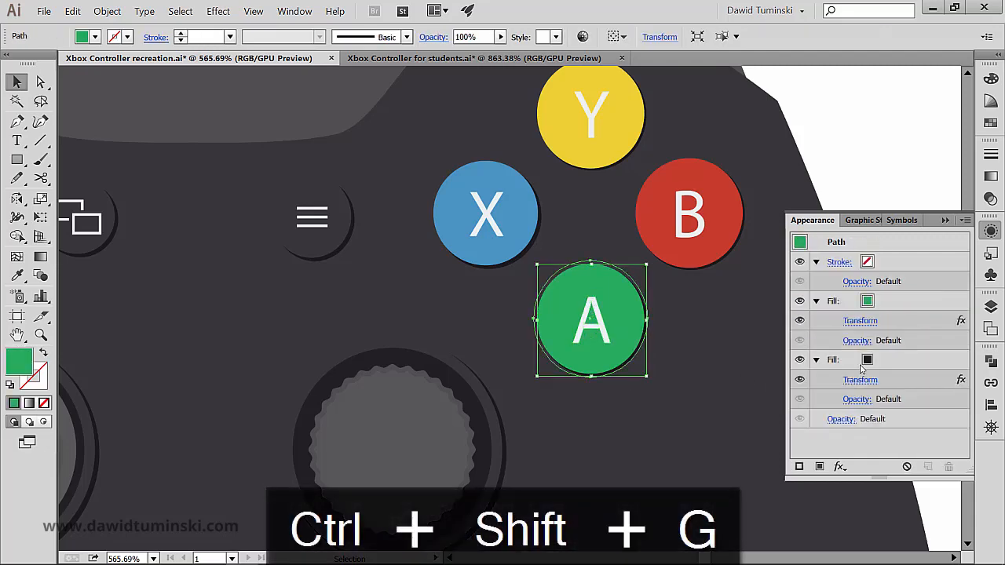
pyautogui.click(863, 380)
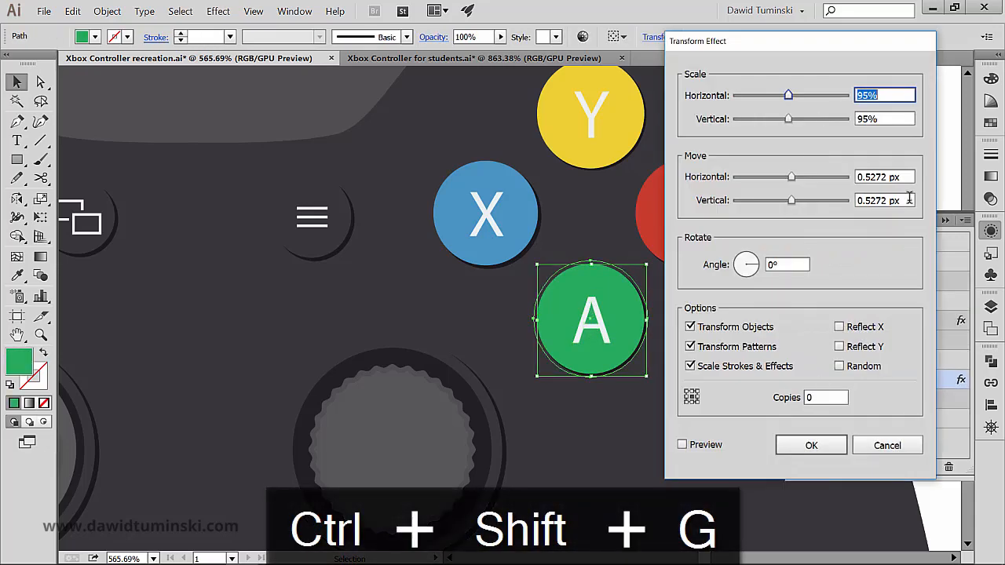
pyautogui.doubleClick(890, 178)
pyautogui.write('1')
pyautogui.press('Tab')
pyautogui.write('1')
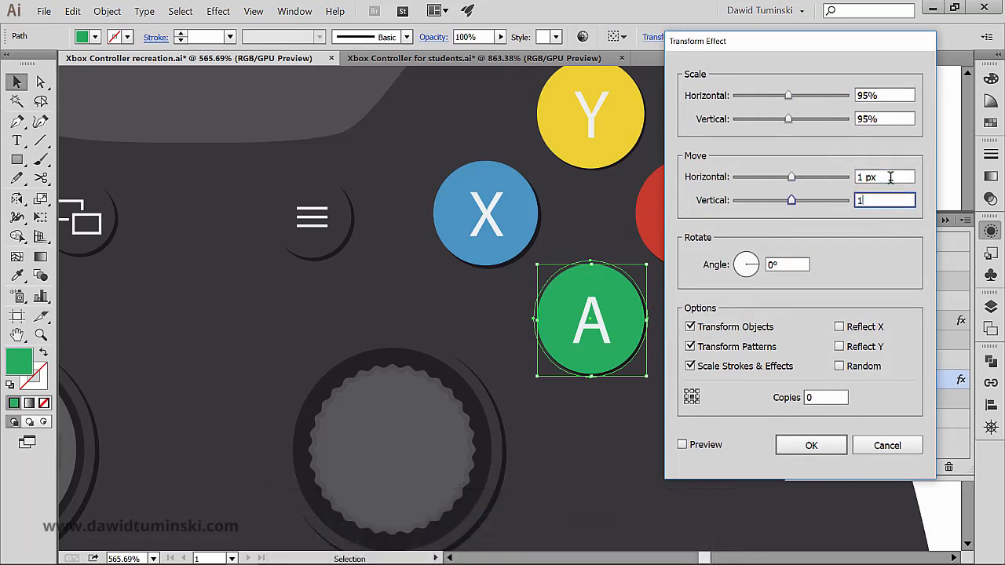
pyautogui.press('Return')
# - Ungroup the red B button so its circle is separate from the letter
pyautogui.click(742, 201)
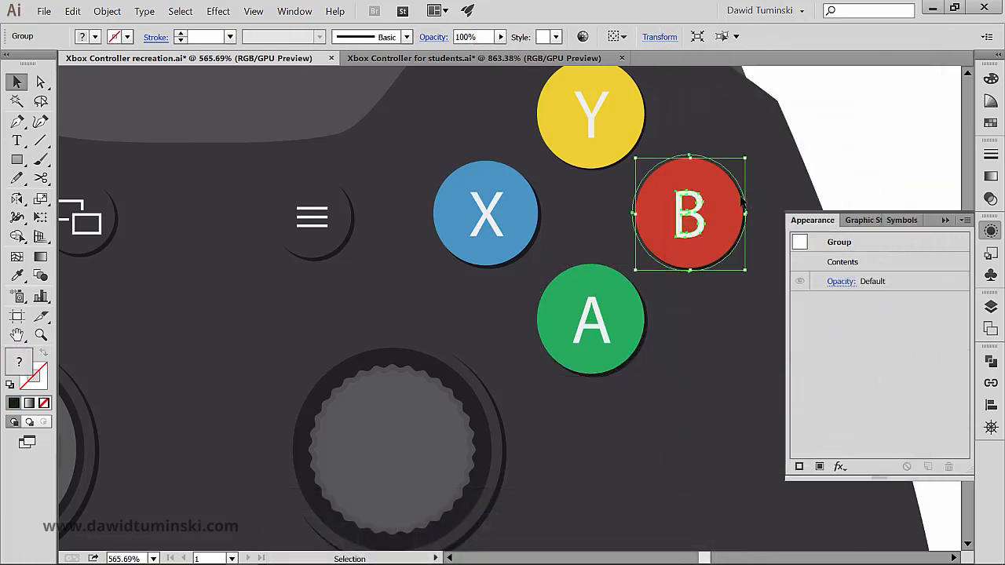
pyautogui.hotkey('ctrl', 'shift', 'g')
pyautogui.click(721, 304)
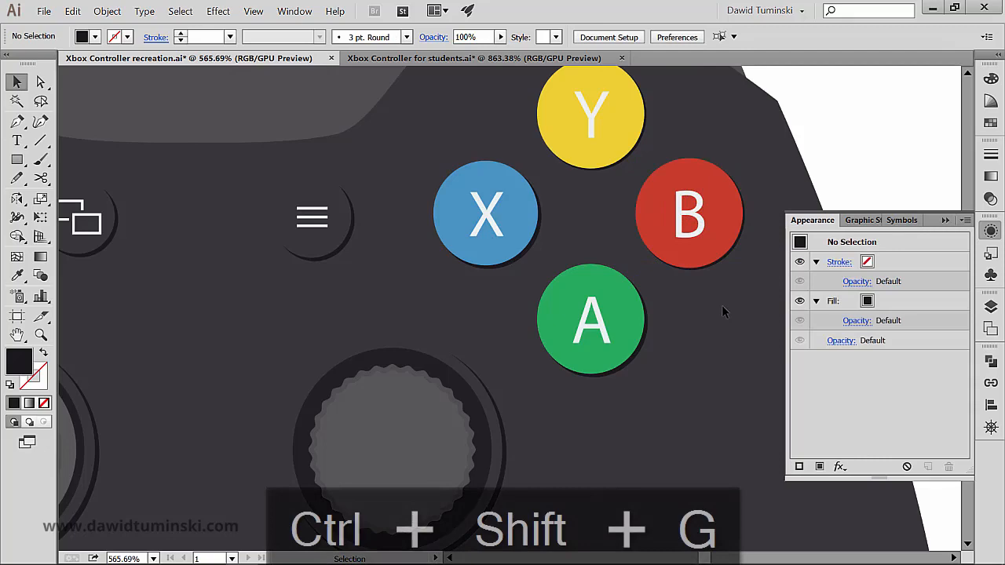
# - Set the Transform effect on the red B circle's black shadow fill to move 1 px horizontally and 1 px vertically
pyautogui.click(728, 247)
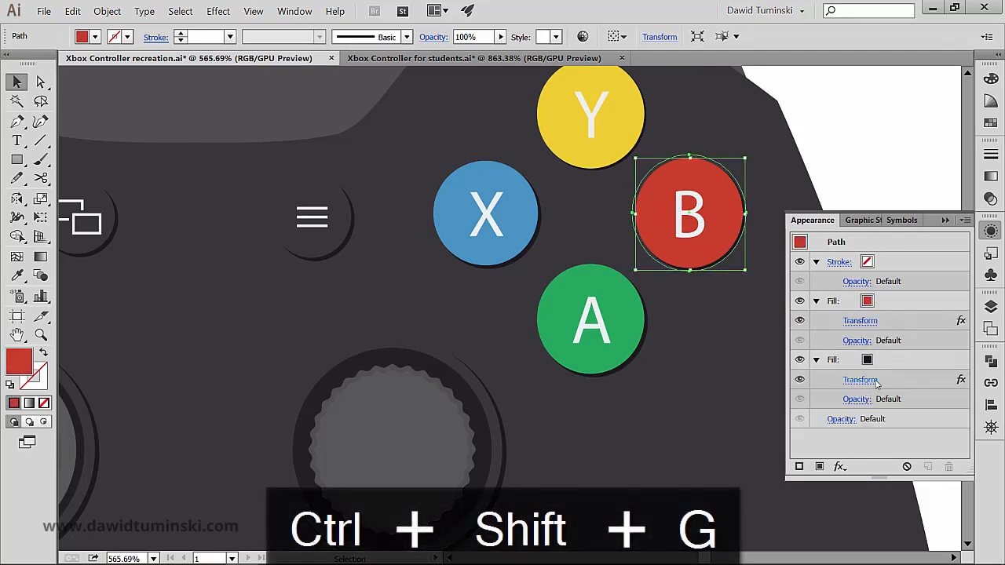
pyautogui.click(860, 380)
pyautogui.tripleClick(876, 176)
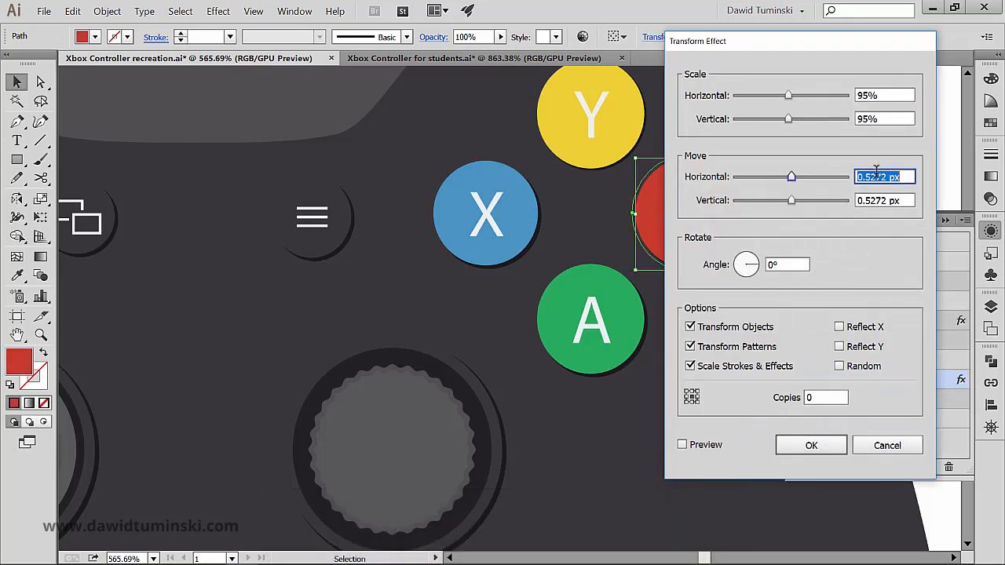
pyautogui.write('1')
pyautogui.press('Tab')
pyautogui.write('1')
pyautogui.press('Return')
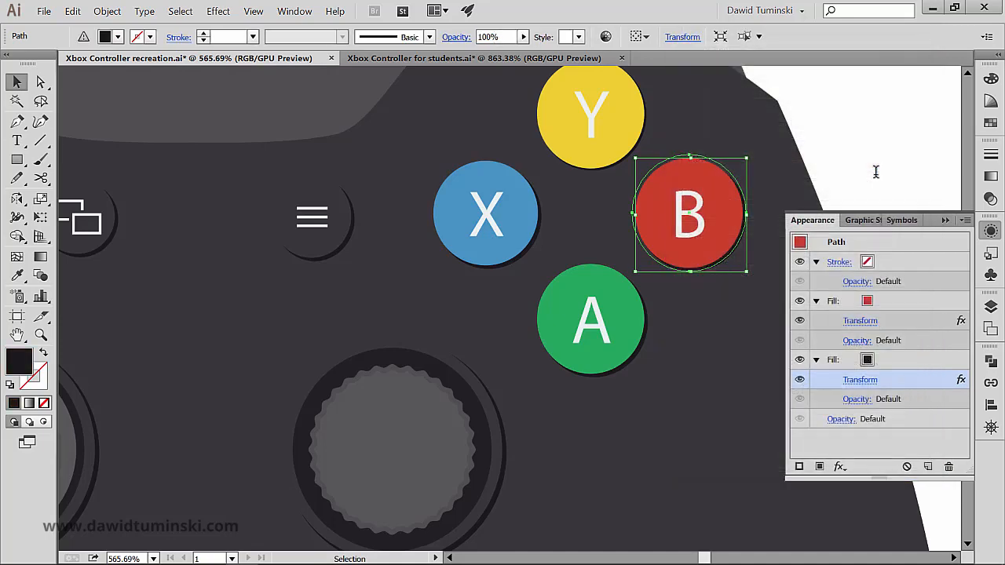
# - Group the red circle with its letter B again
pyautogui.click(833, 130)
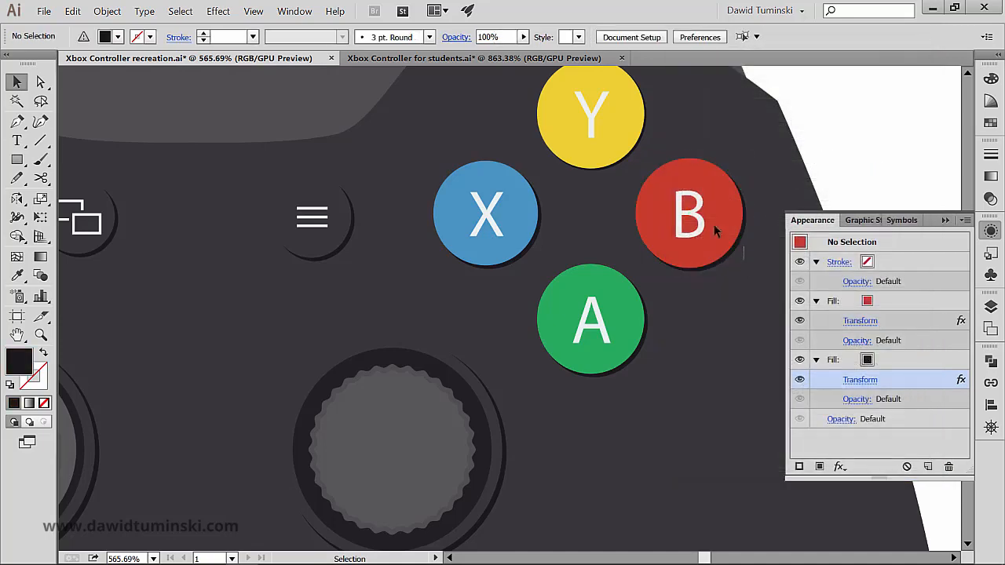
pyautogui.moveTo(716, 229); pyautogui.dragTo(684, 207)
pyautogui.hotkey('ctrl', 'g')
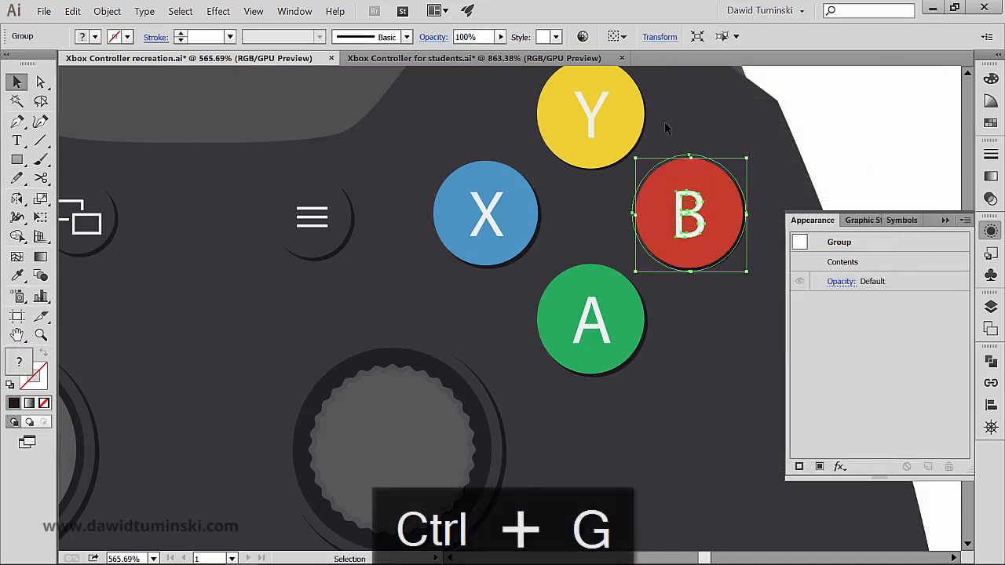
# - Ungroup the yellow Y button so its circle is separate from the letter
pyautogui.click(628, 113)
pyautogui.press('space')
pyautogui.moveTo(702, 108); pyautogui.dragTo(680, 145)
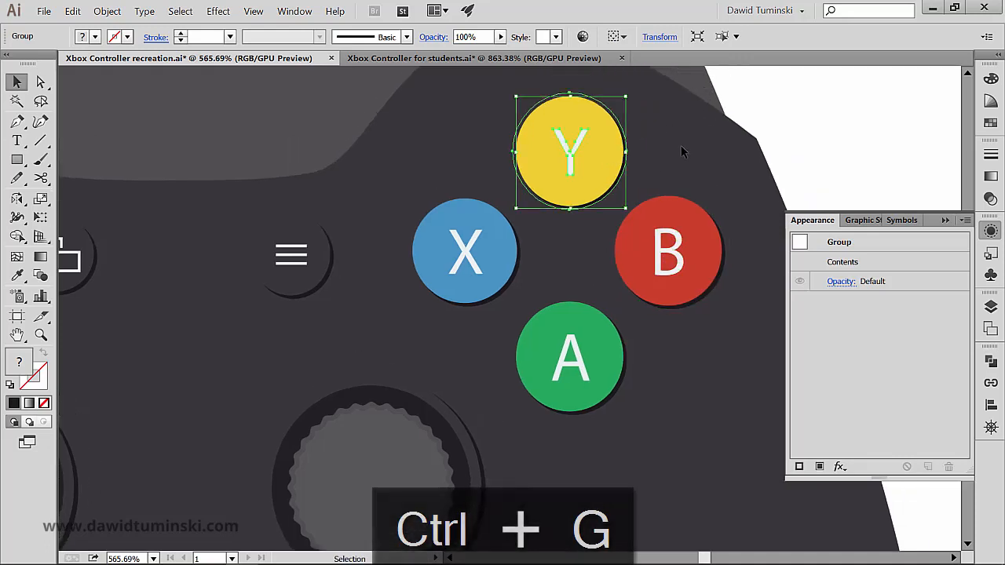
pyautogui.hotkey('ctrl', 'shift', 'g')
pyautogui.click(637, 140)
# - Set the Transform effect on the yellow Y circle's black shadow fill to move 1 px horizontally and 1 px vertically
pyautogui.click(618, 153)
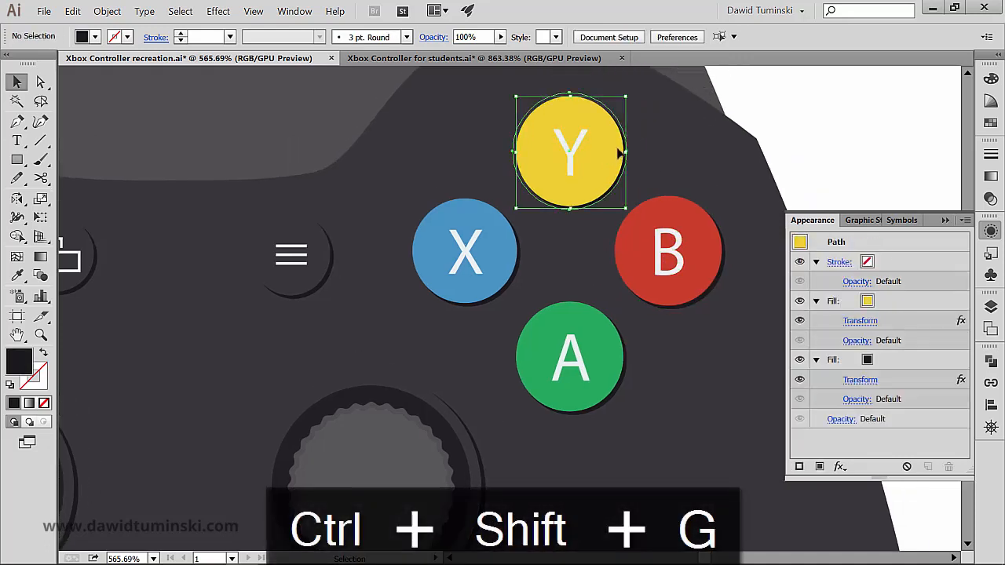
pyautogui.click(859, 380)
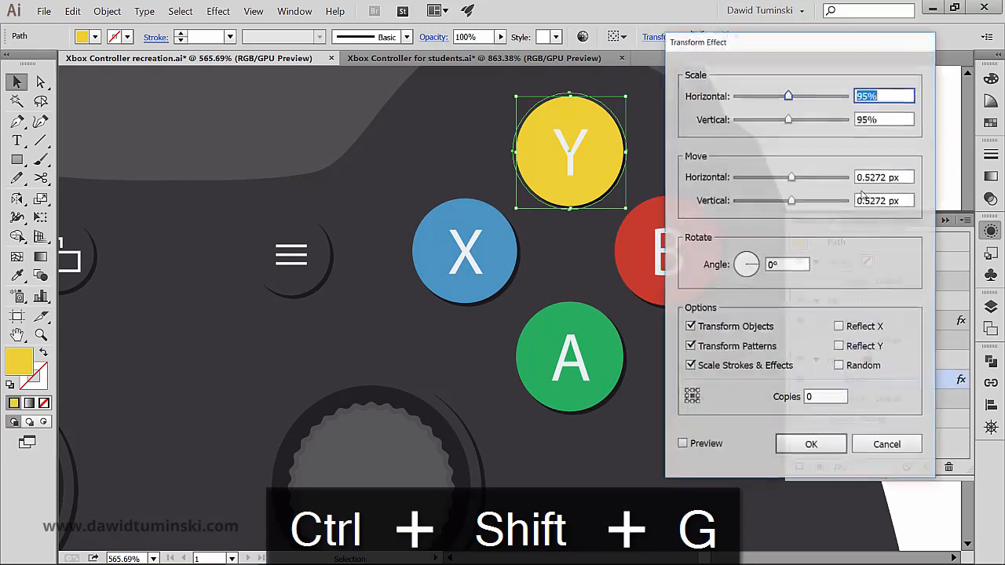
pyautogui.click(873, 176)
pyautogui.doubleClick(870, 174)
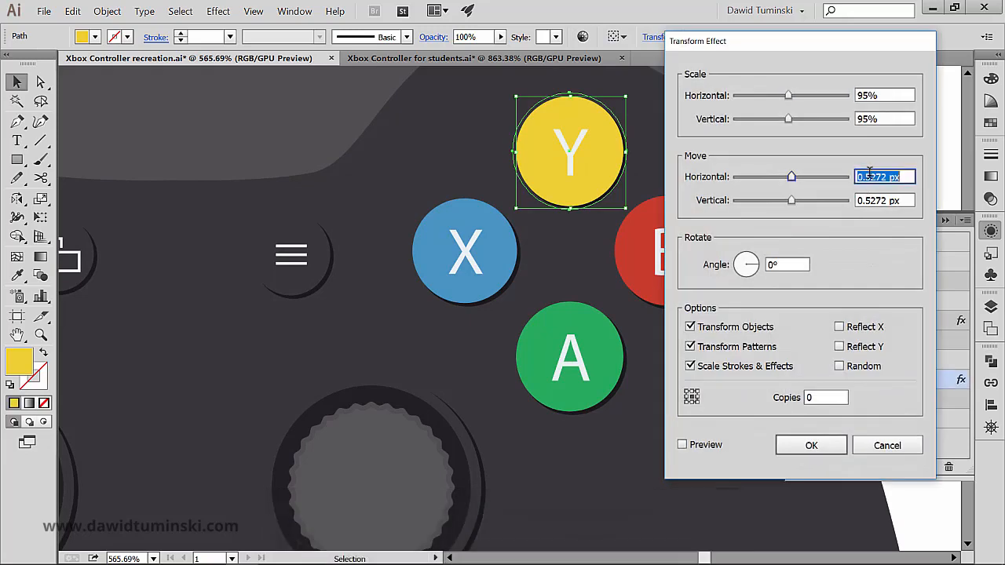
pyautogui.write('1')
pyautogui.press('Tab')
pyautogui.write('1')
pyautogui.press('Return')
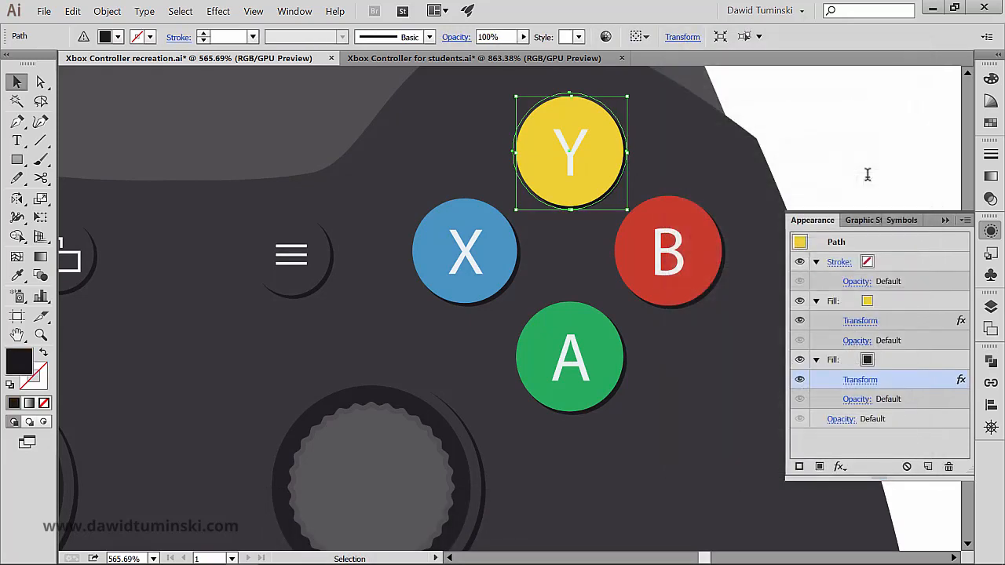
pyautogui.click(848, 167)
# - Group the circle and letter of each face button, one button at a time: A, B, Y and X
pyautogui.click(557, 361)
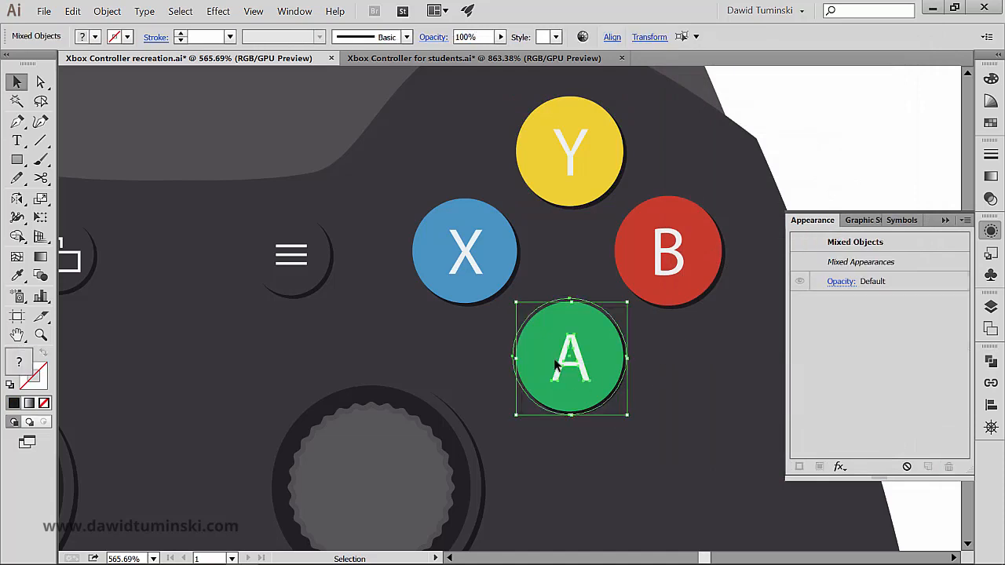
pyautogui.press('ctrl')
pyautogui.hotkey('ctrl', 'g')
pyautogui.keyDown('ctrl'); pyautogui.click(687, 260); pyautogui.keyUp('ctrl')
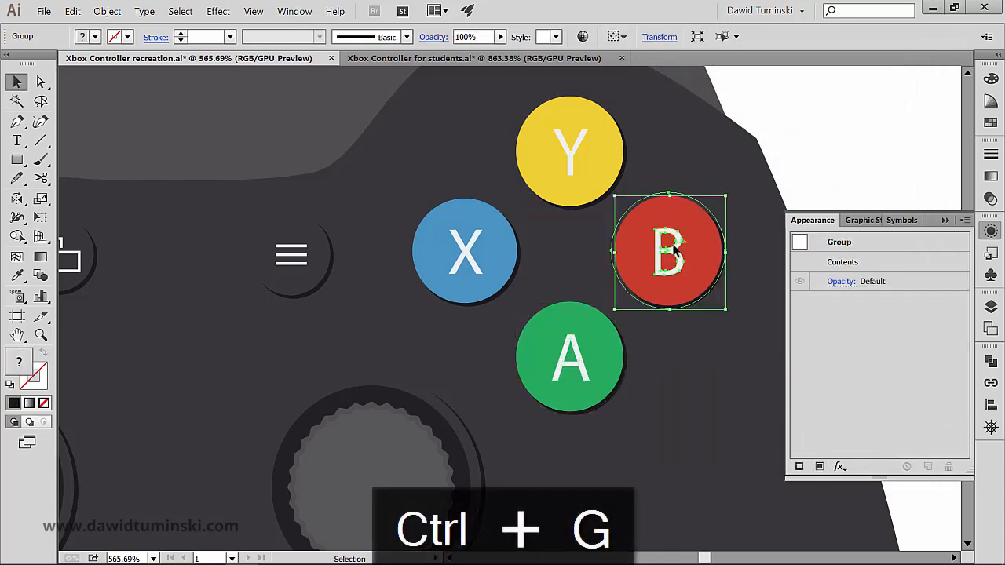
pyautogui.hotkey('ctrl', 'g')
pyautogui.keyDown('ctrl'); pyautogui.click(550, 174); pyautogui.keyUp('ctrl')
pyautogui.hotkey('ctrl', 'g')
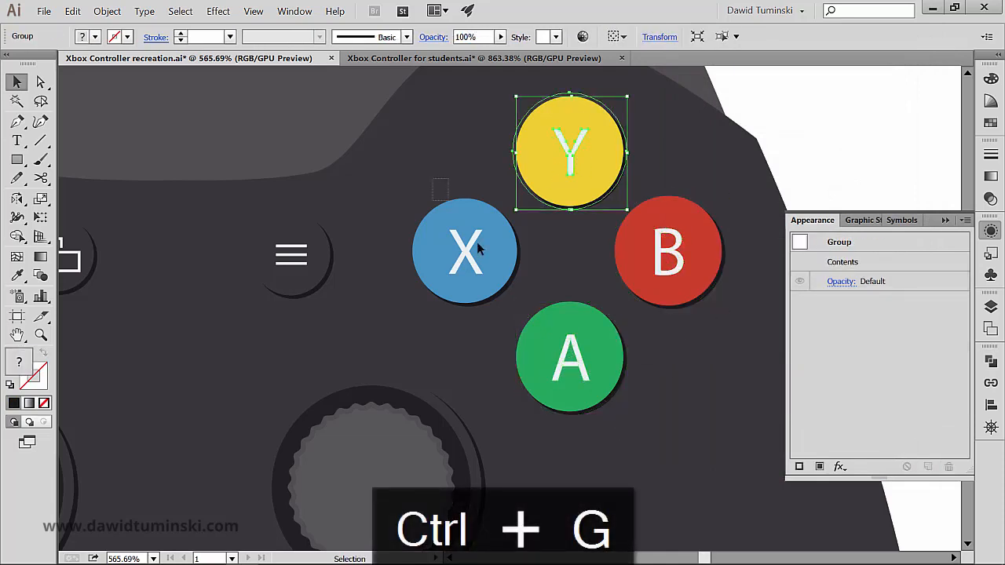
pyautogui.keyDown('ctrl'); pyautogui.click(490, 272); pyautogui.keyUp('ctrl')
pyautogui.hotkey('ctrl', 'g')
# - Examine the whole controller at 200% zoom to judge the button shadows against the dark base
pyautogui.click(701, 154)
pyautogui.hscroll(-3, 511, 168)
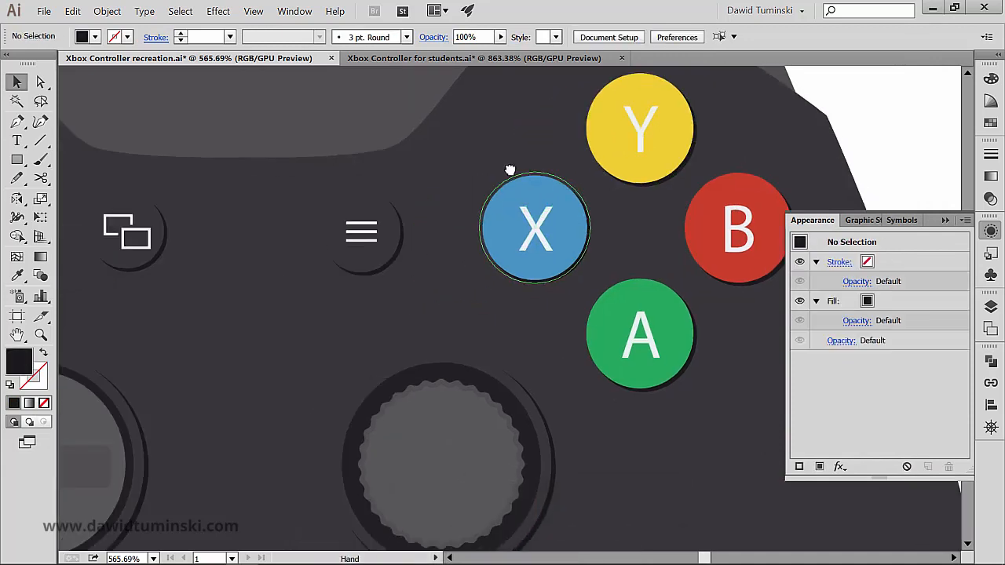
pyautogui.hotkey('ctrl', '-')
pyautogui.hotkey('ctrl', '-')
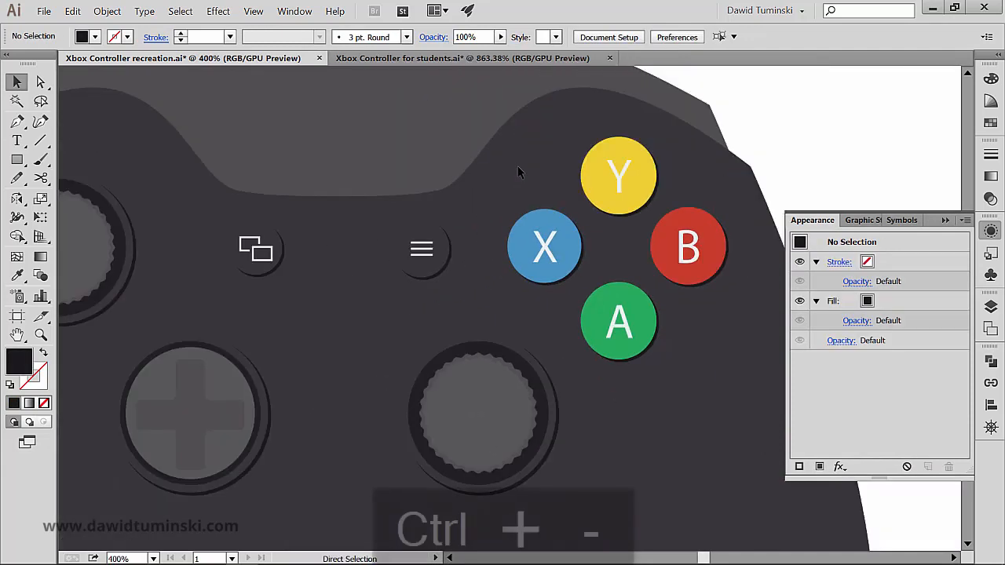
pyautogui.hotkey('ctrl', '-')
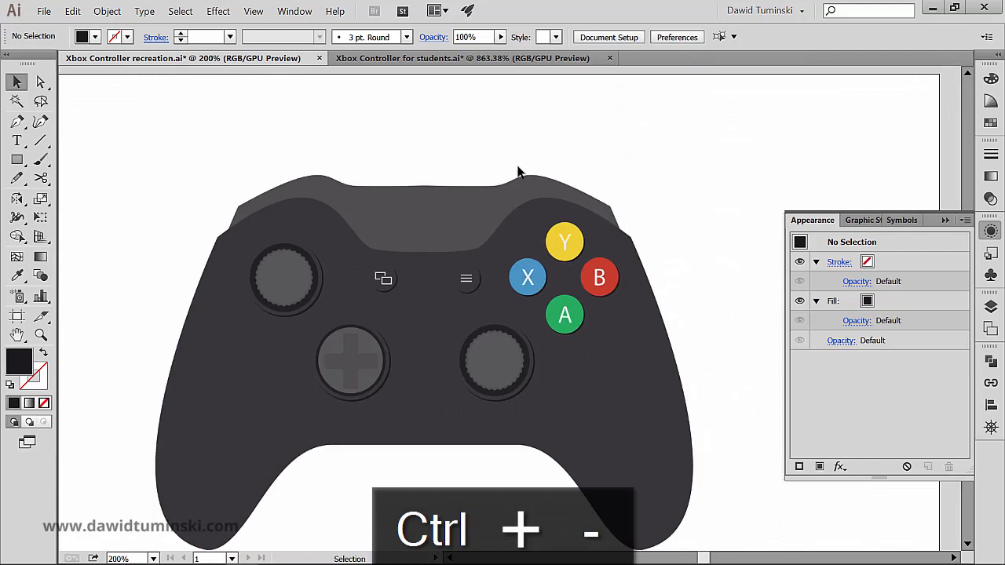
pyautogui.scroll(-2, 667, 179)
pyautogui.hscroll(-2, 683, 178)
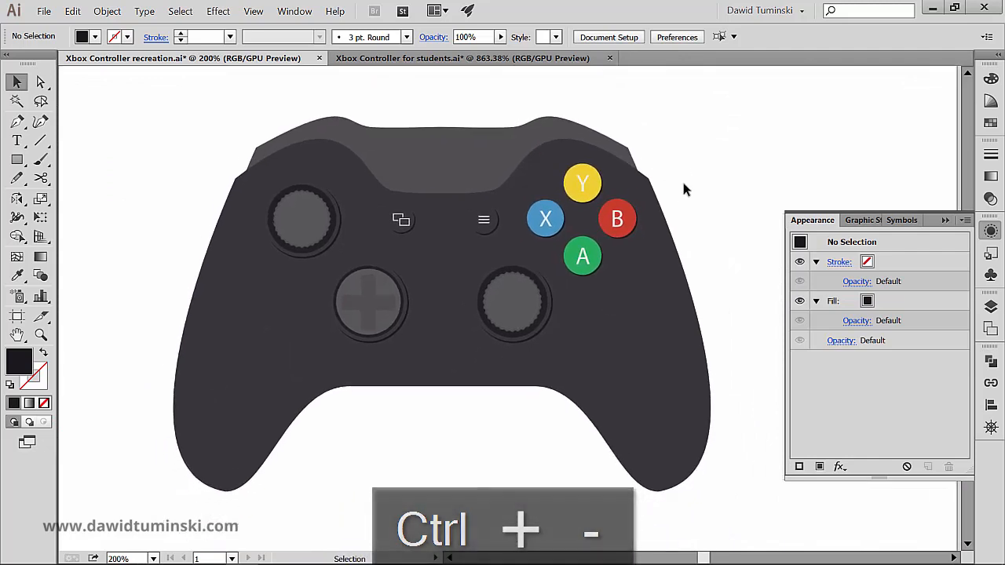